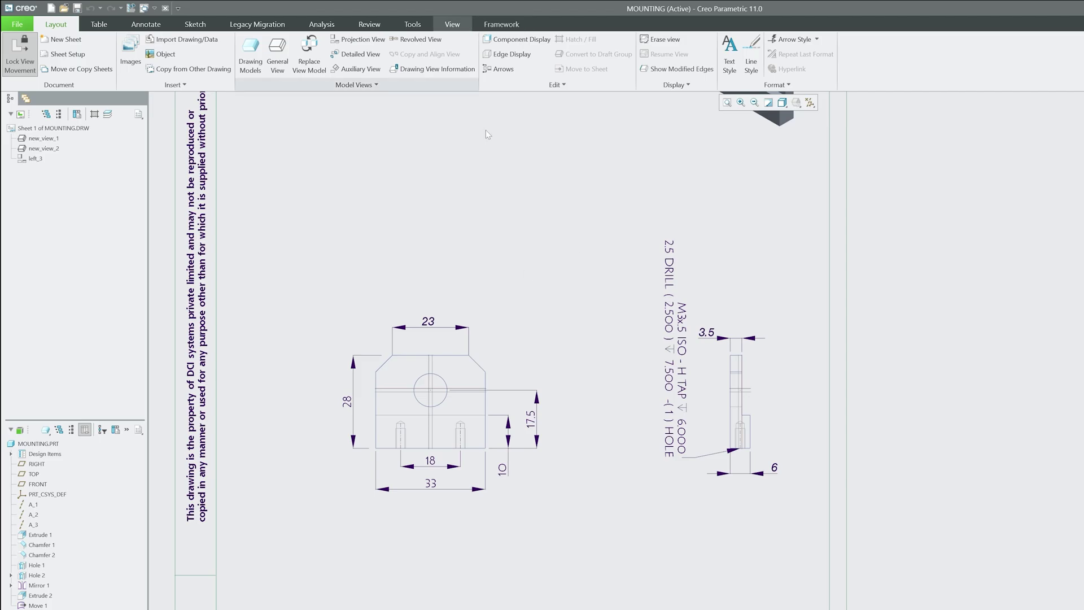
# Change the M3x5 drill-and-tap hole note's font from Blueprint MT to Arial WGL.
pyautogui.click(532, 430)
pyautogui.click(669, 370)
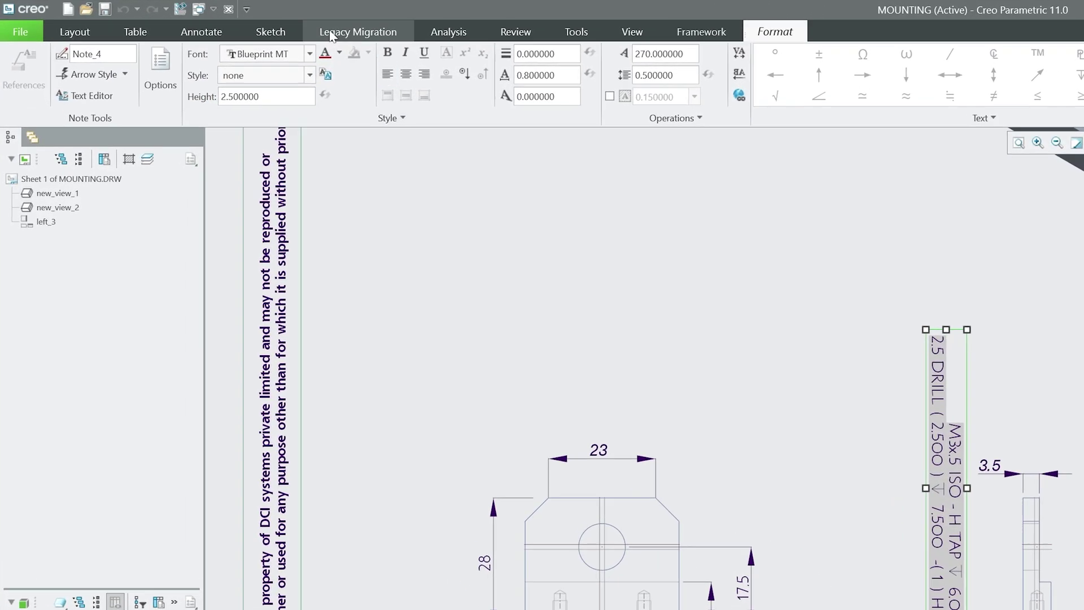
pyautogui.click(310, 54)
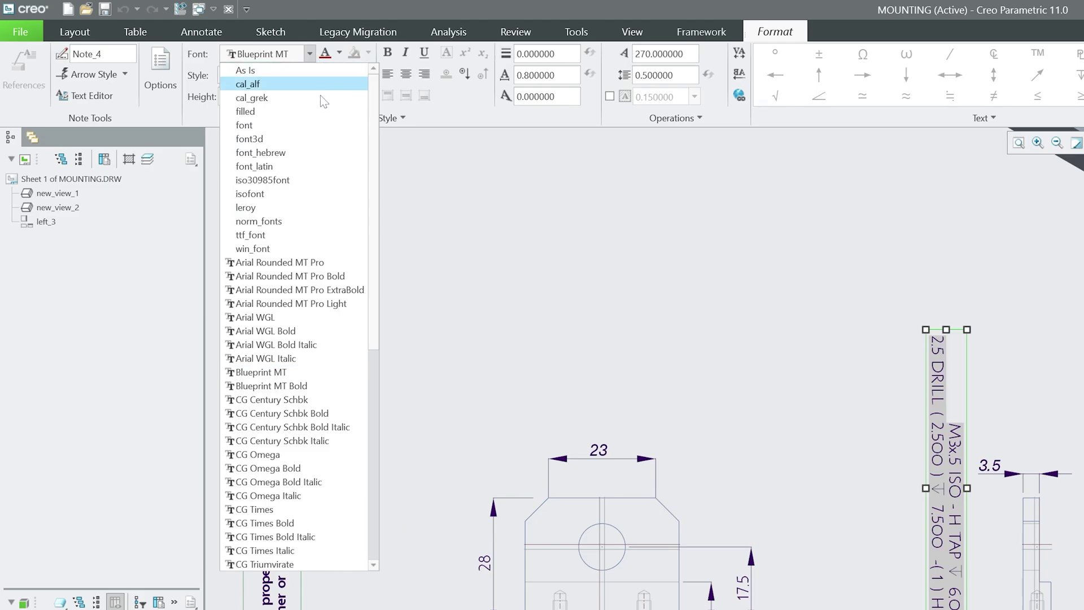
pyautogui.scroll(-3, 316, 443)
pyautogui.scroll(2, 294, 283)
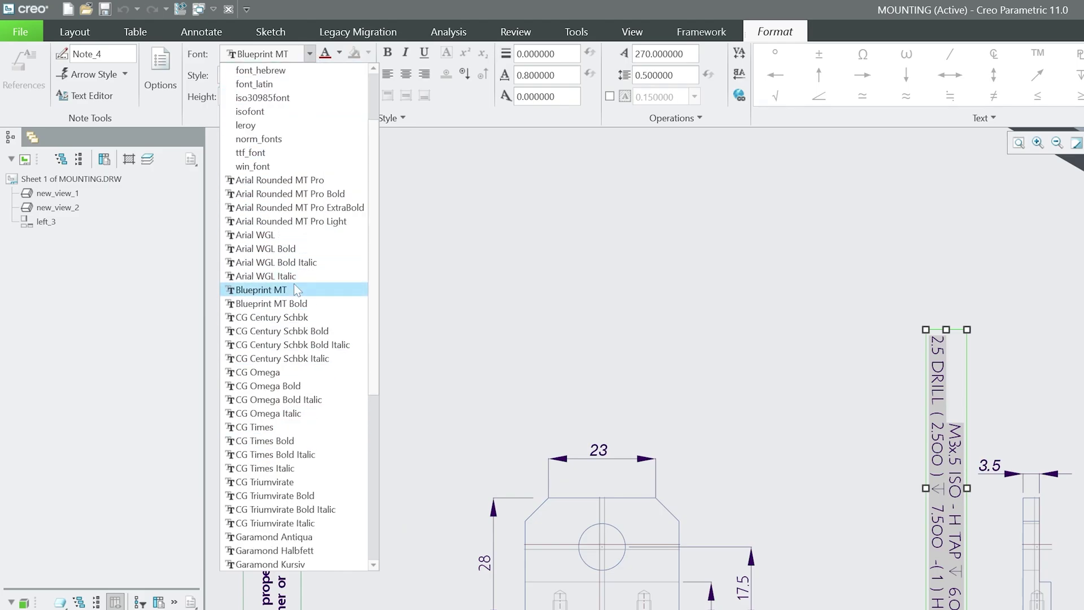
pyautogui.click(298, 276)
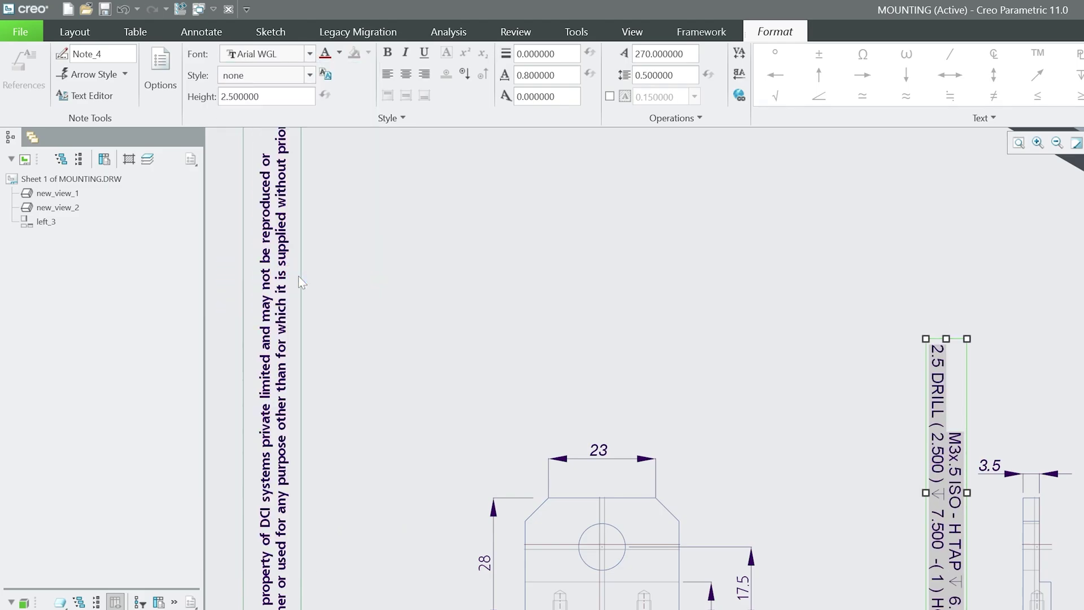
pyautogui.click(654, 334)
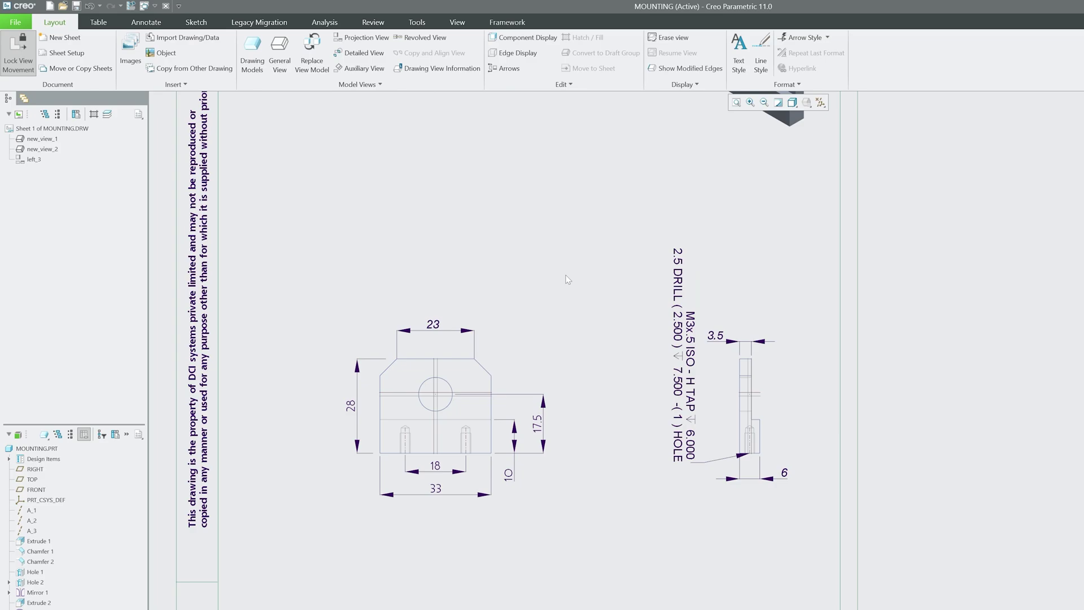
# Reselect the hole note to confirm it now uses Arial WGL, then deselect it.
pyautogui.click(679, 257)
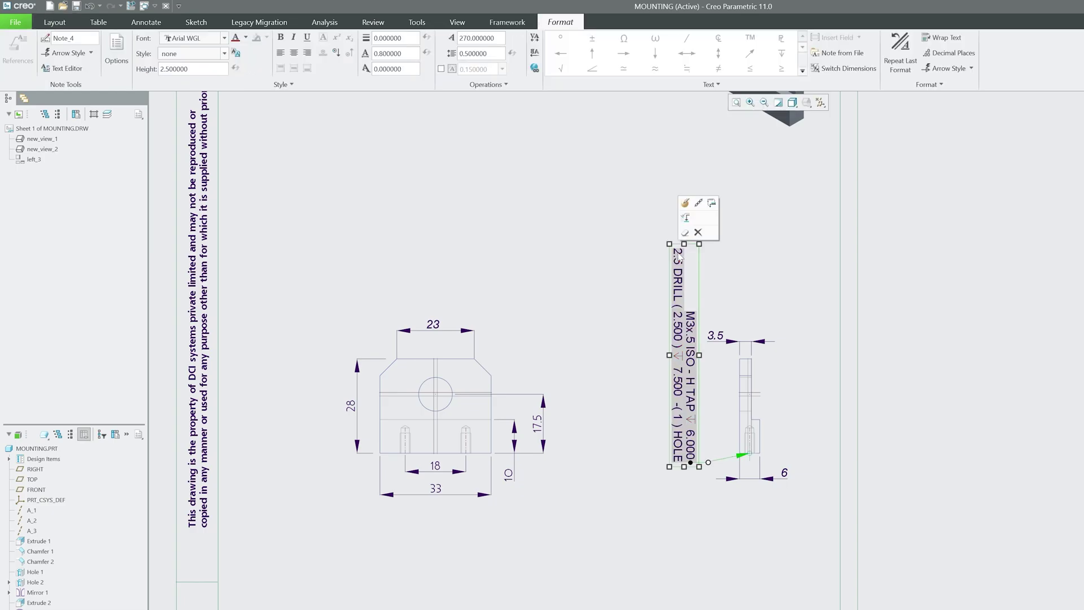
pyautogui.click(751, 280)
pyautogui.click(683, 317)
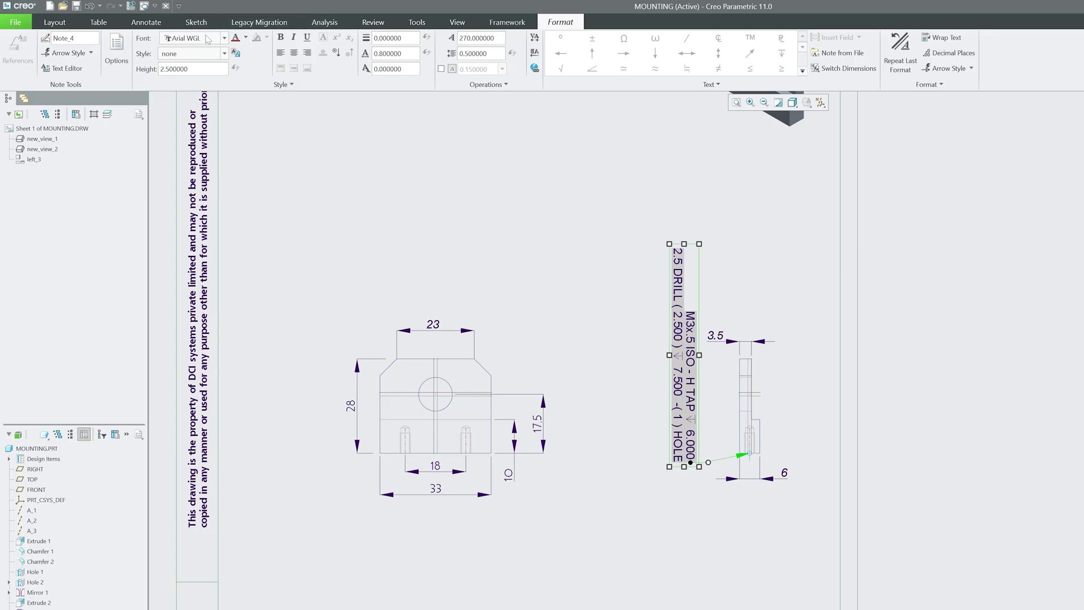
pyautogui.click(418, 194)
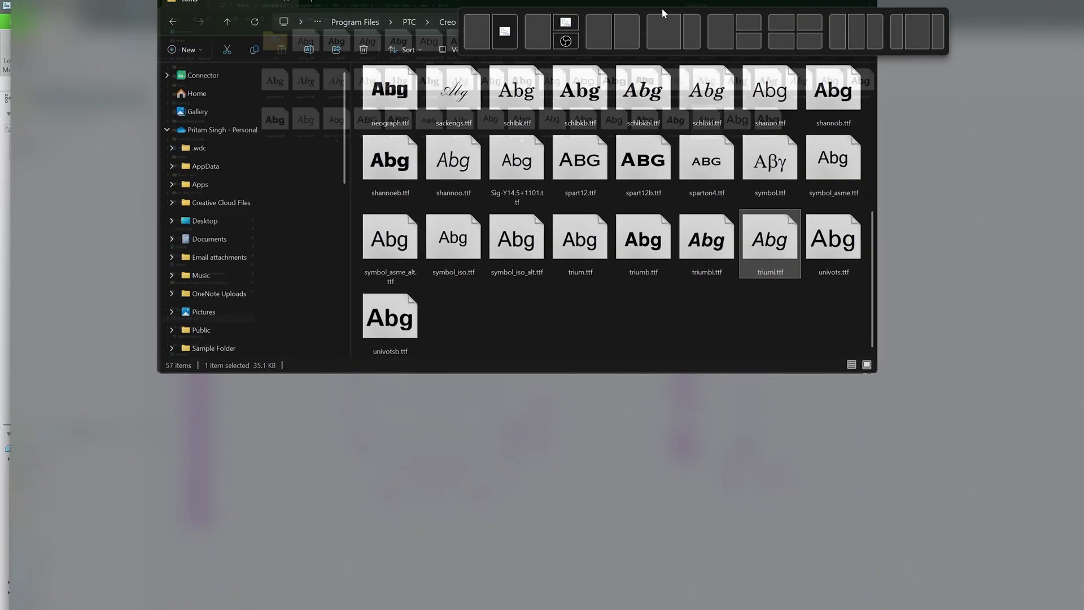
# Browse File Explorer to Creo 11.0.1.0\Common Files\text\fonts, then minimize it to show the drawing.
pyautogui.doubleClick(662, 8)
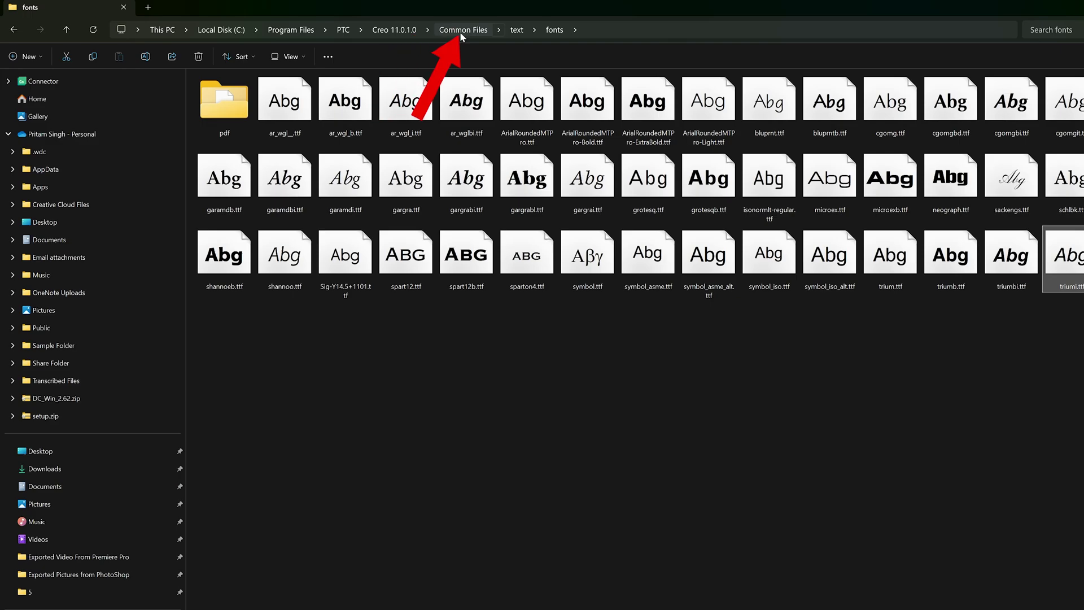
pyautogui.click(407, 29)
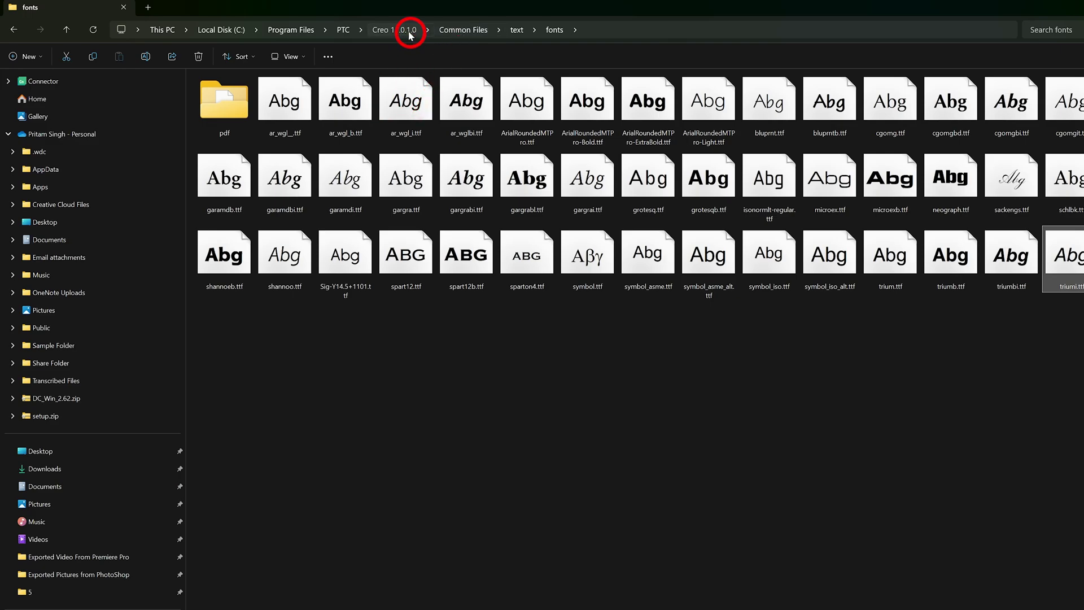
pyautogui.doubleClick(251, 94)
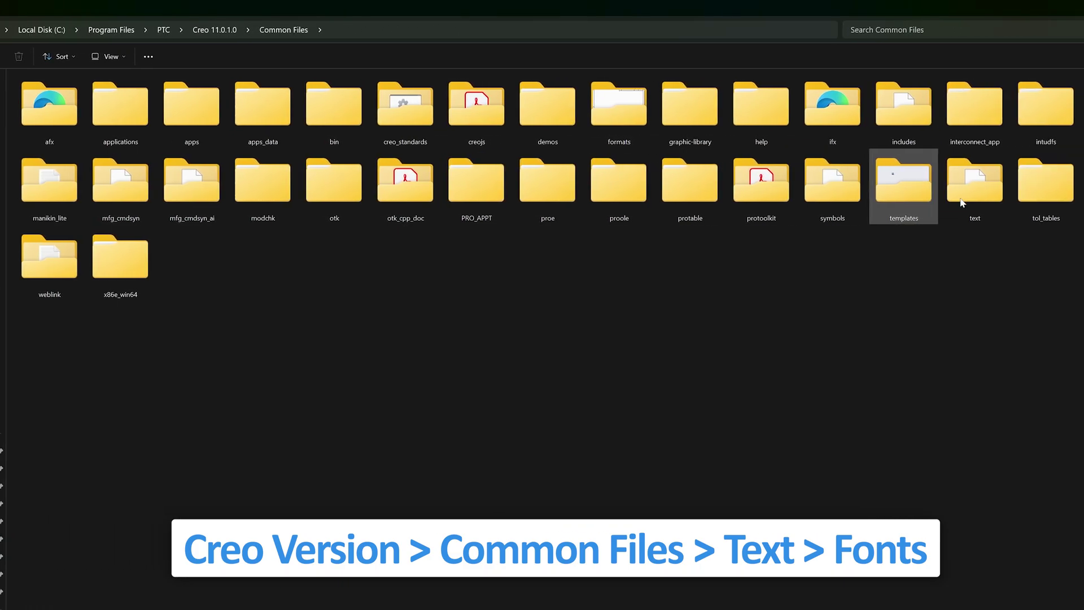
pyautogui.doubleClick(962, 202)
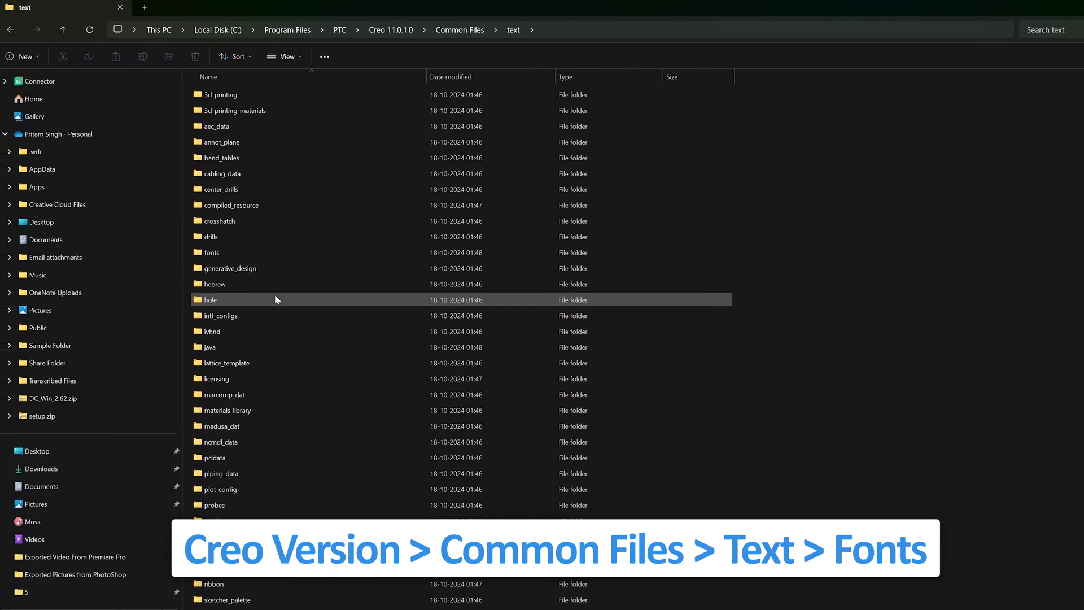
pyautogui.click(275, 300)
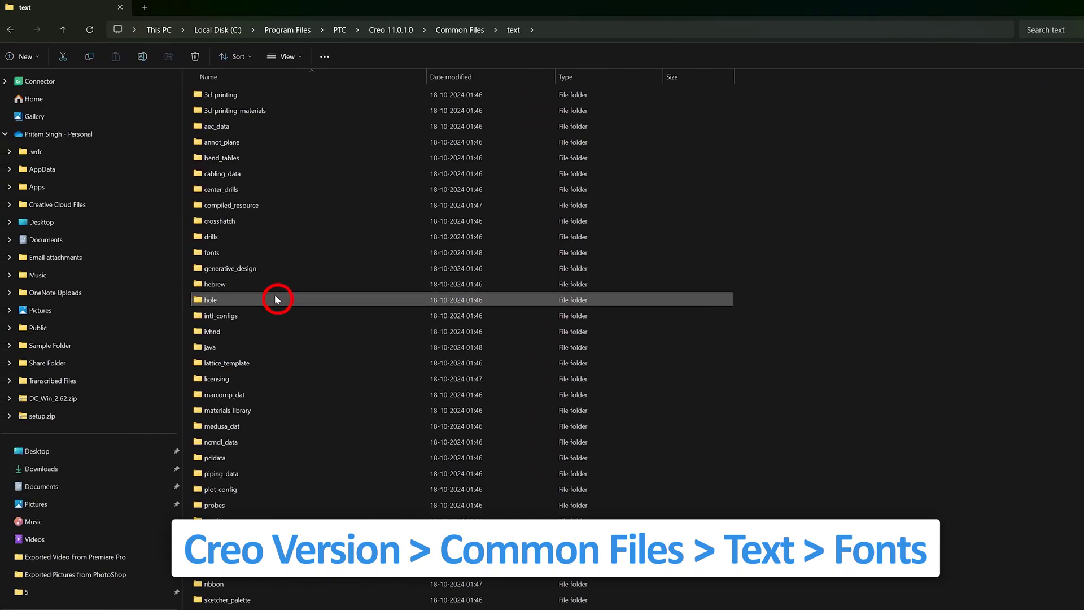
pyautogui.press('f')
pyautogui.press('f')
pyautogui.press('l')
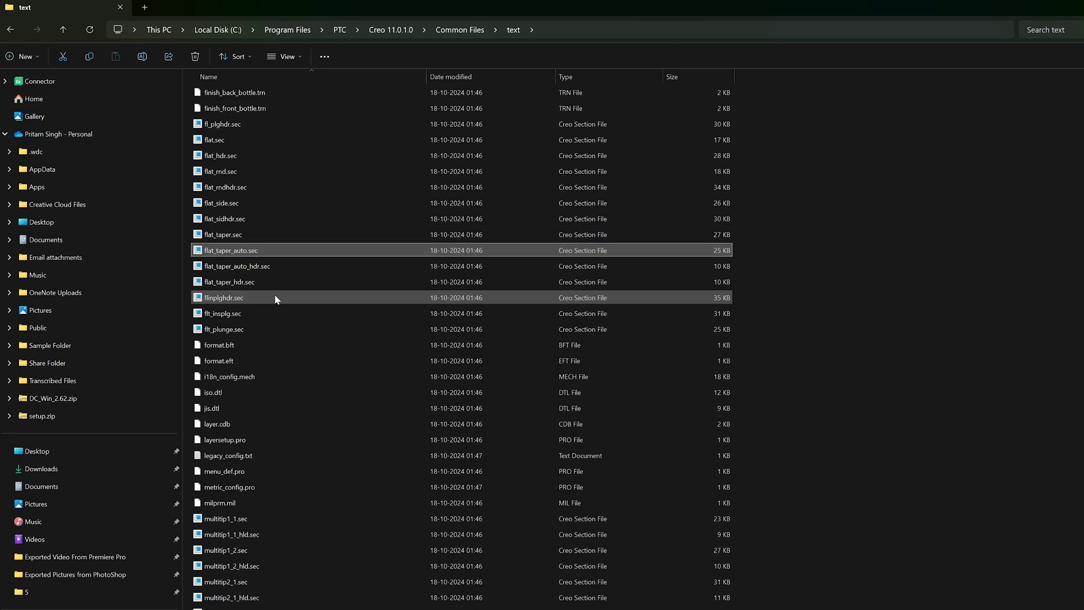
pyautogui.press('Down')
pyautogui.press('Down')
pyautogui.press('Down')
pyautogui.doubleClick(228, 280)
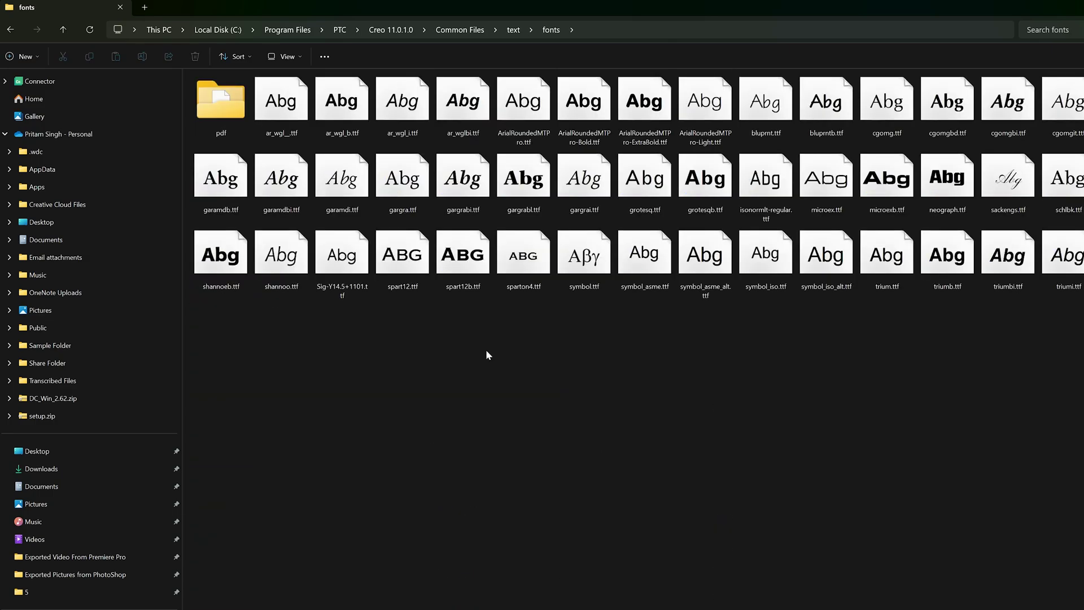
pyautogui.press('super+Down')
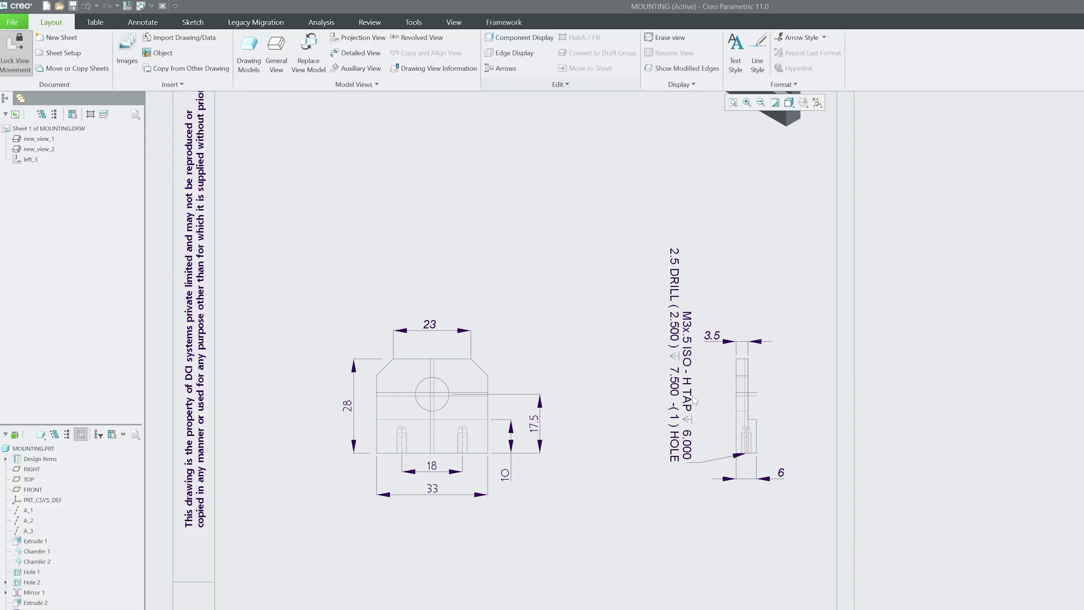
# Verify the hole note's font reads Arial WGL, then restore the fonts folder window over the drawing.
pyautogui.click(693, 396)
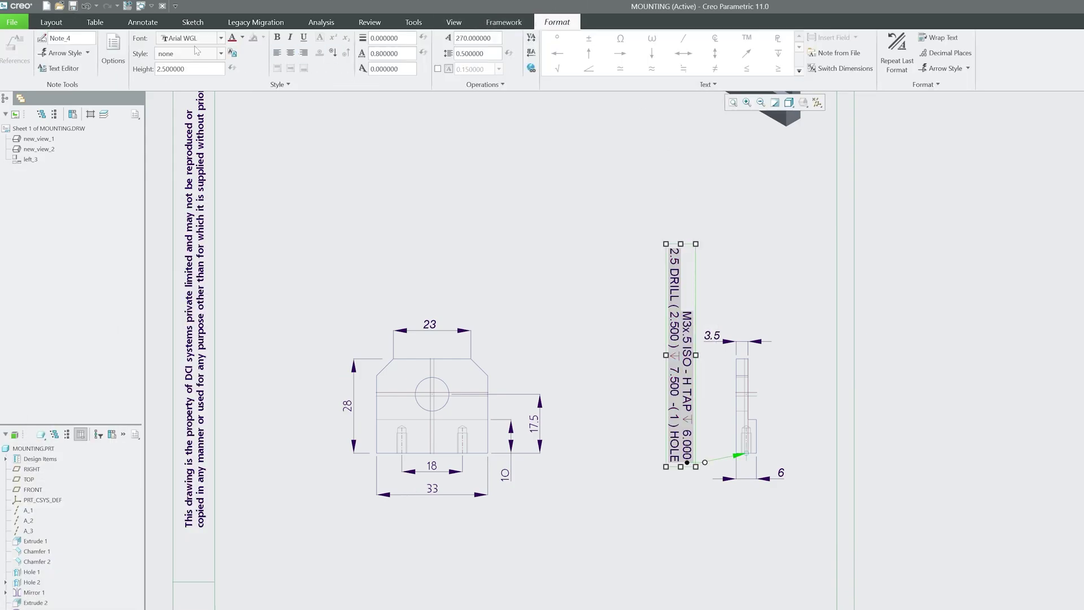
pyautogui.click(220, 38)
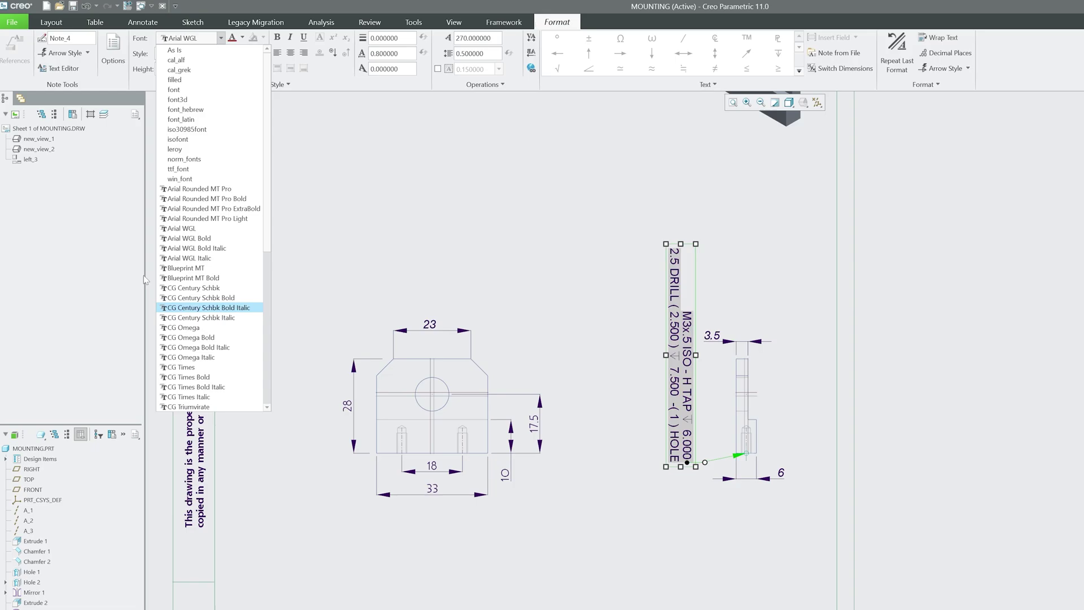
pyautogui.hotkey('alt', 'Tab')
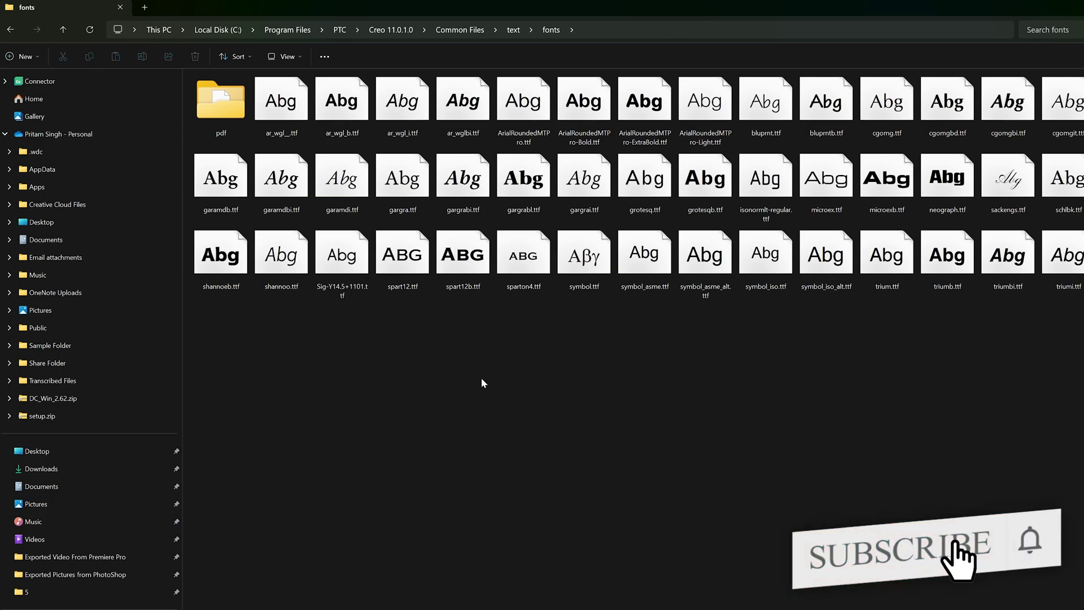
pyautogui.press('F11')
# Select the Arial WGL font file ar_wgl_.ttf in the maximized fonts folder, leaving its name unchanged.
pyautogui.moveTo(483, 311); pyautogui.dragTo(751, 216)
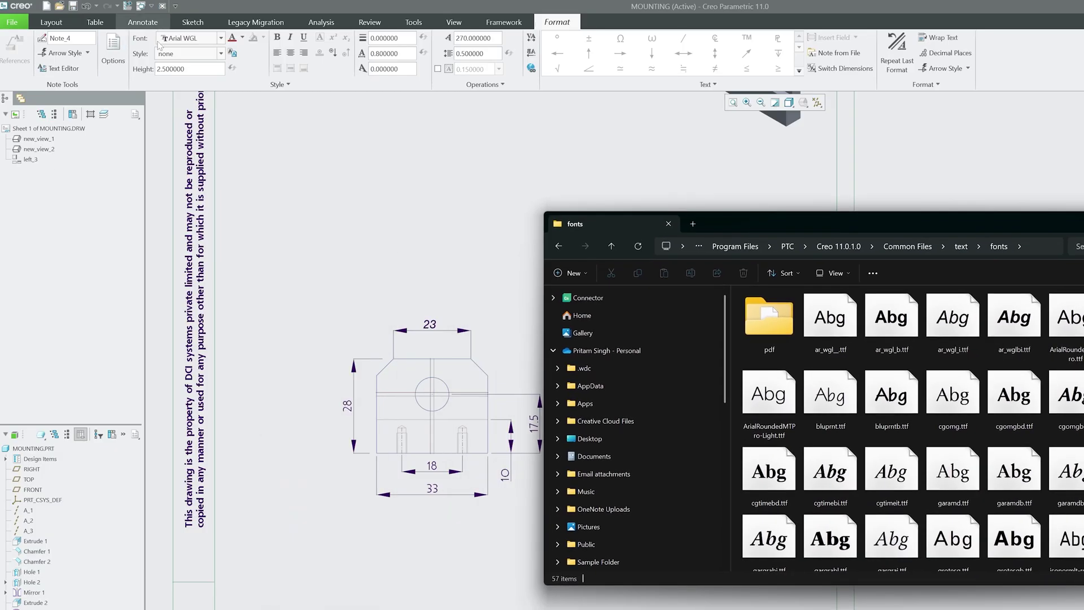
pyautogui.moveTo(841, 331)
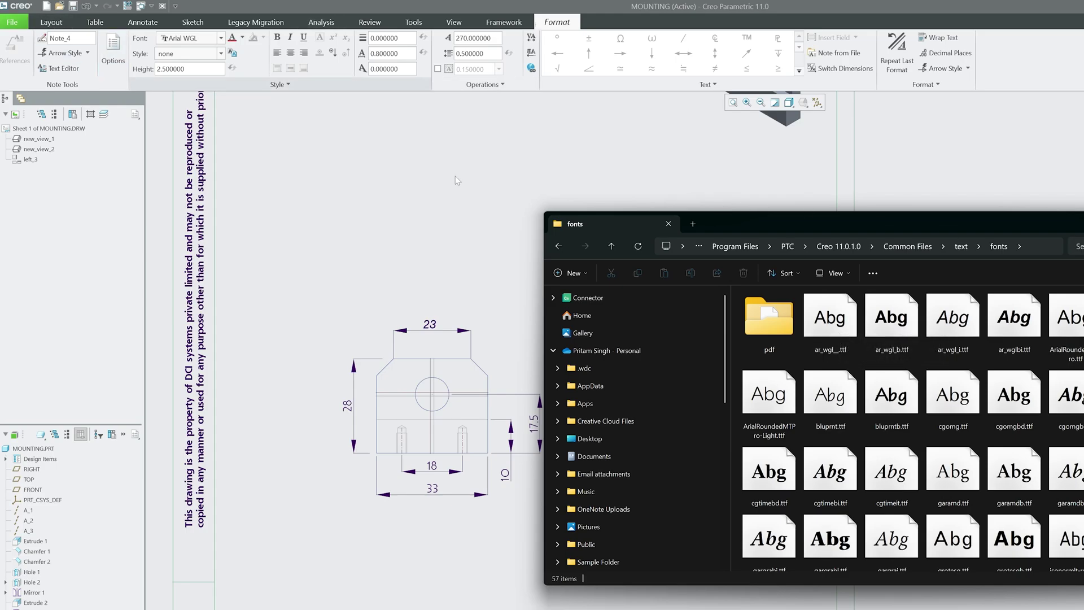
pyautogui.click(828, 354)
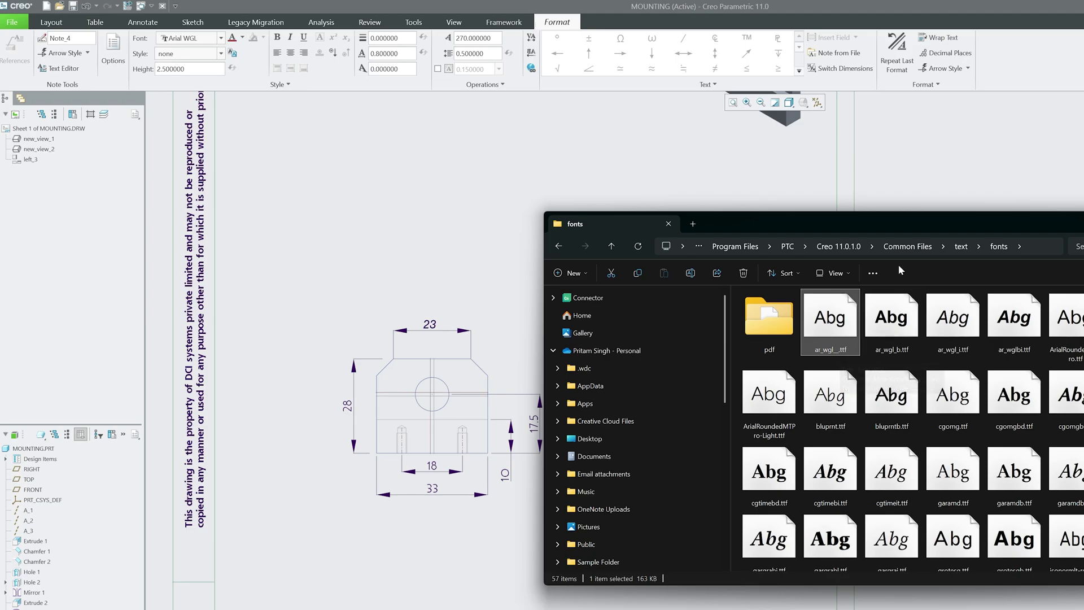
pyautogui.doubleClick(886, 227)
pyautogui.rightClick(274, 105)
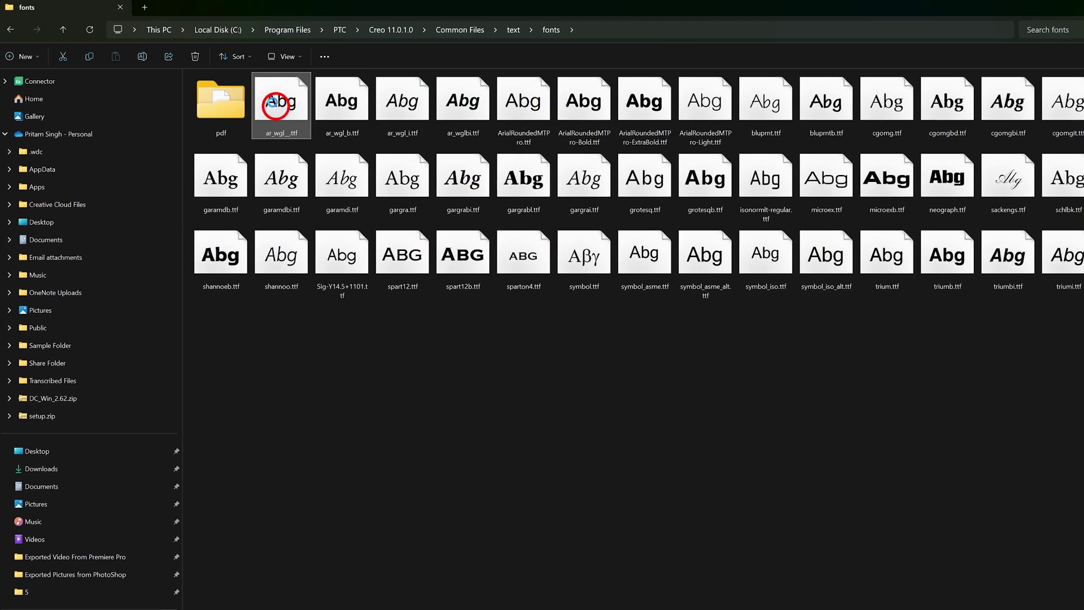
pyautogui.click(330, 410)
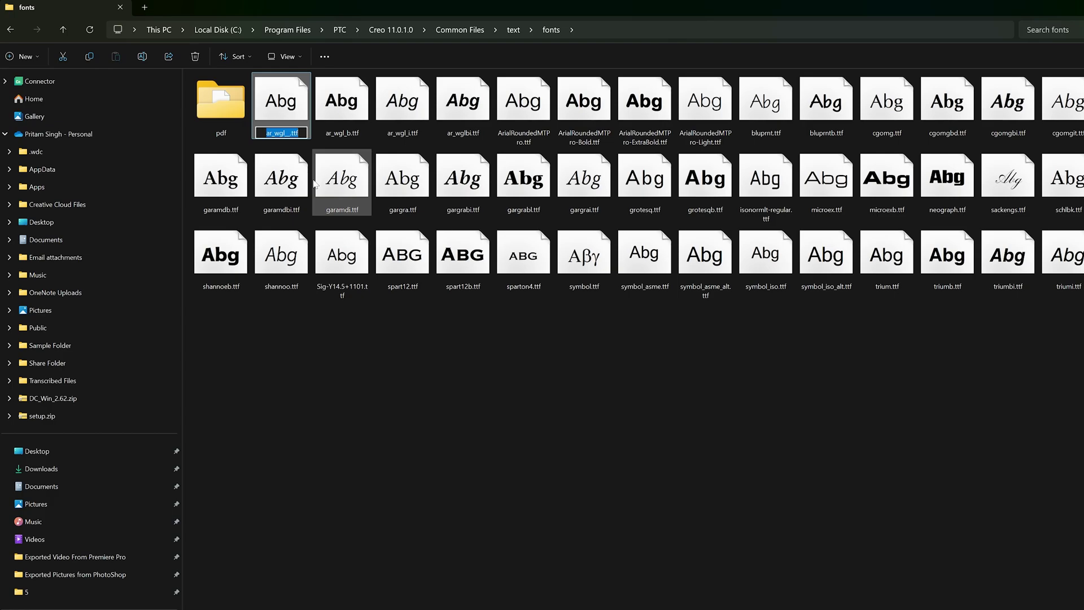
pyautogui.click(365, 344)
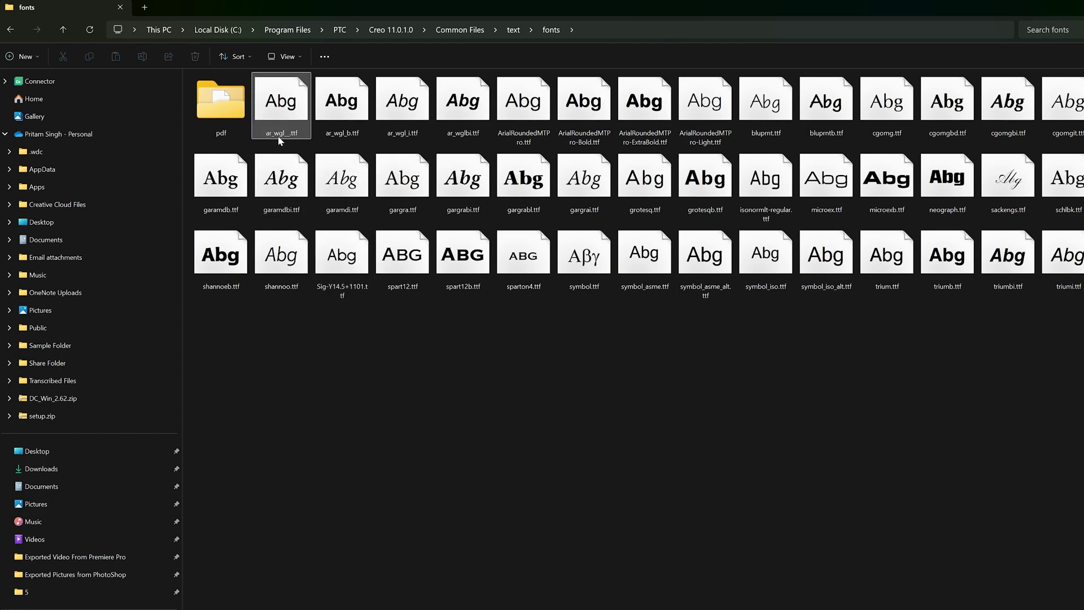
# Try the fonts folder's View > Show options for file name extensions.
pyautogui.moveTo(287, 142)
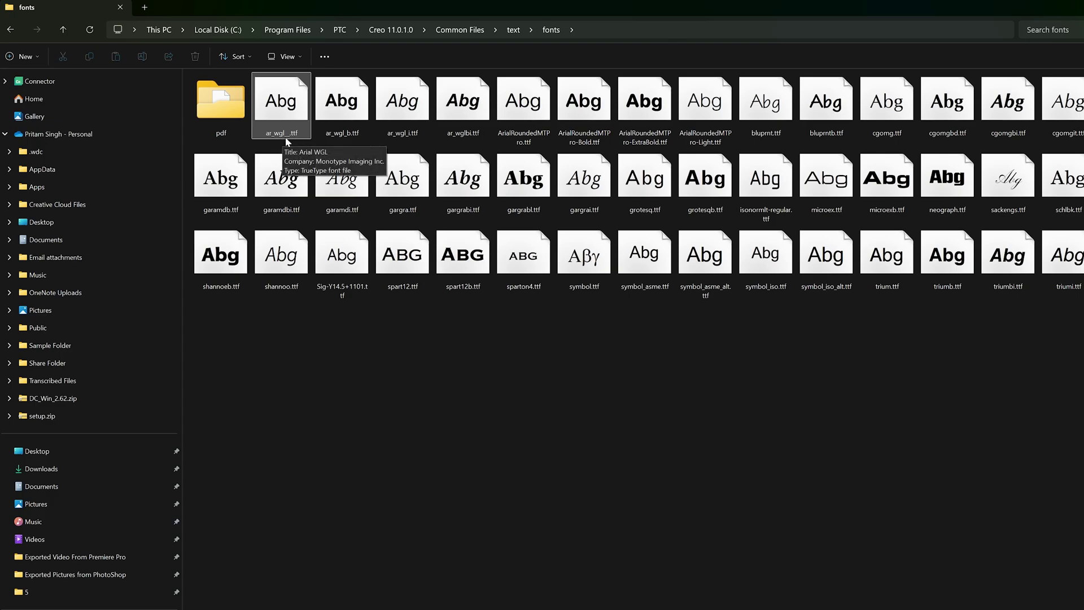
pyautogui.click(302, 57)
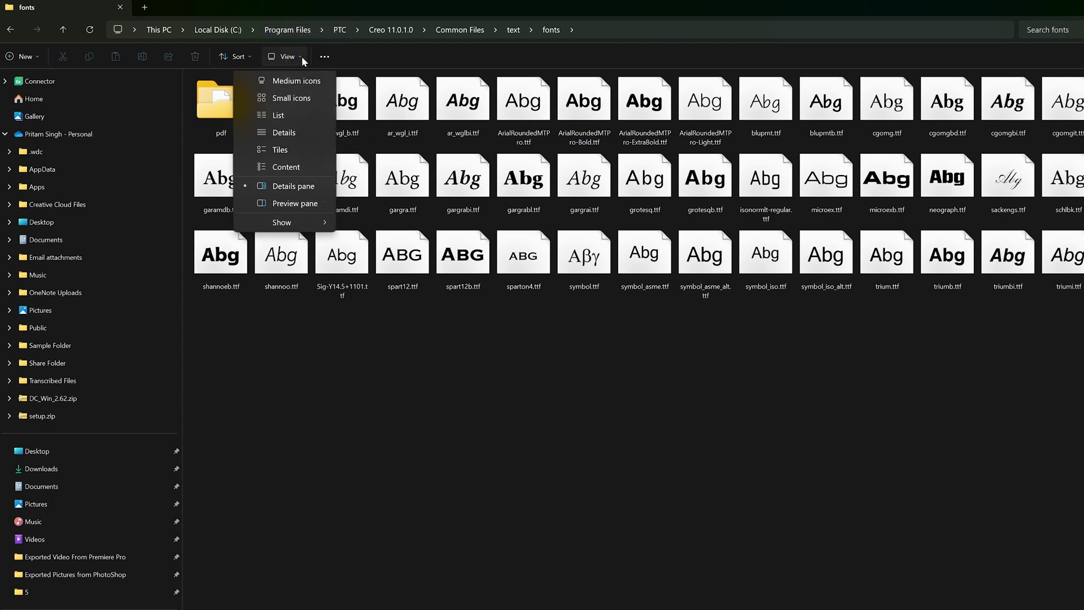
pyautogui.click(283, 258)
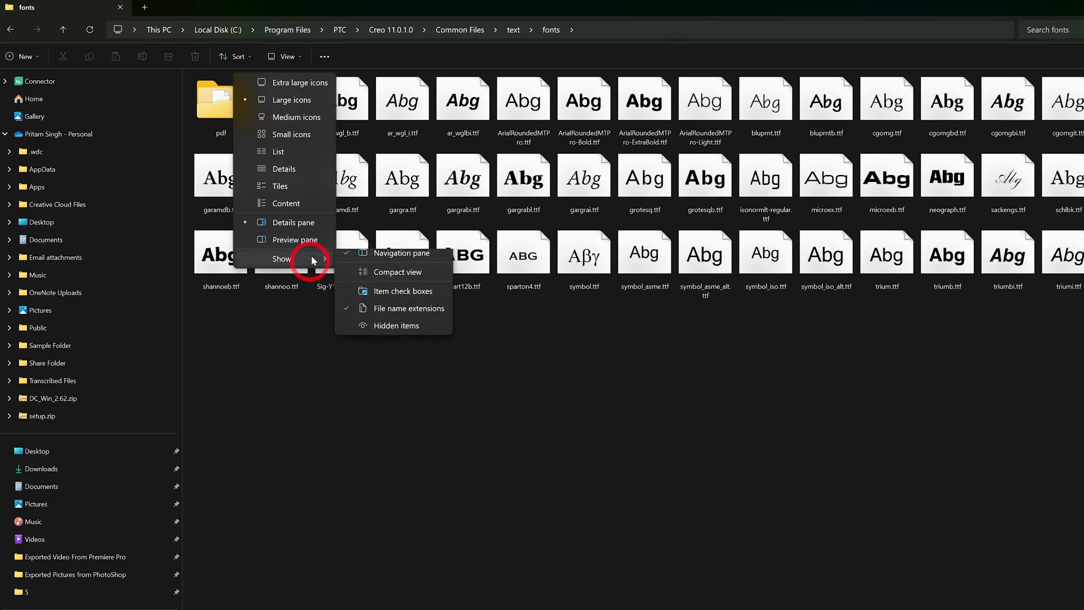
pyautogui.click(359, 317)
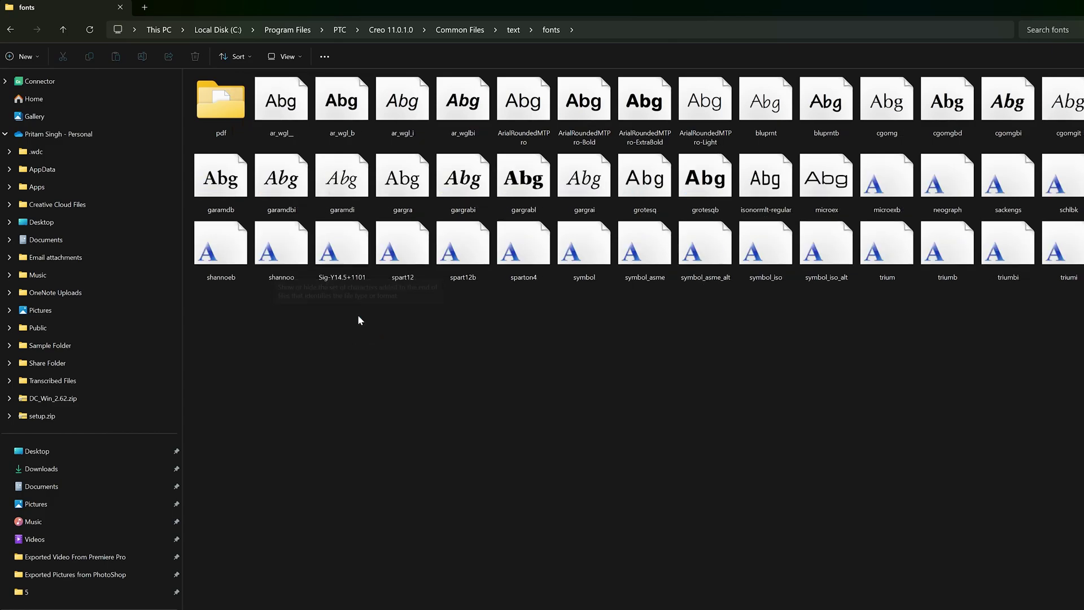
pyautogui.click(283, 102)
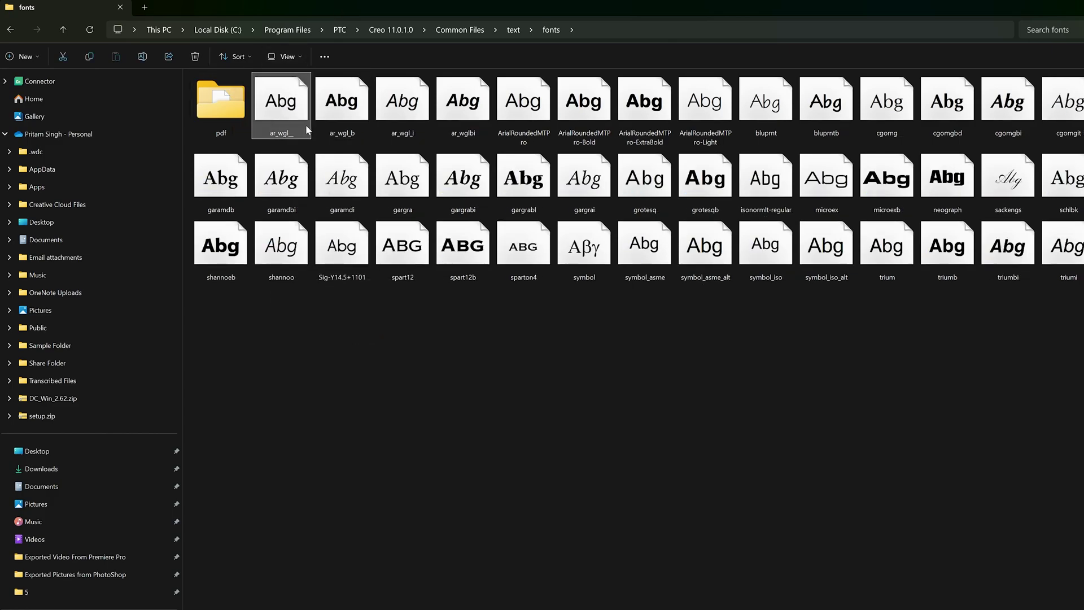
pyautogui.click(293, 63)
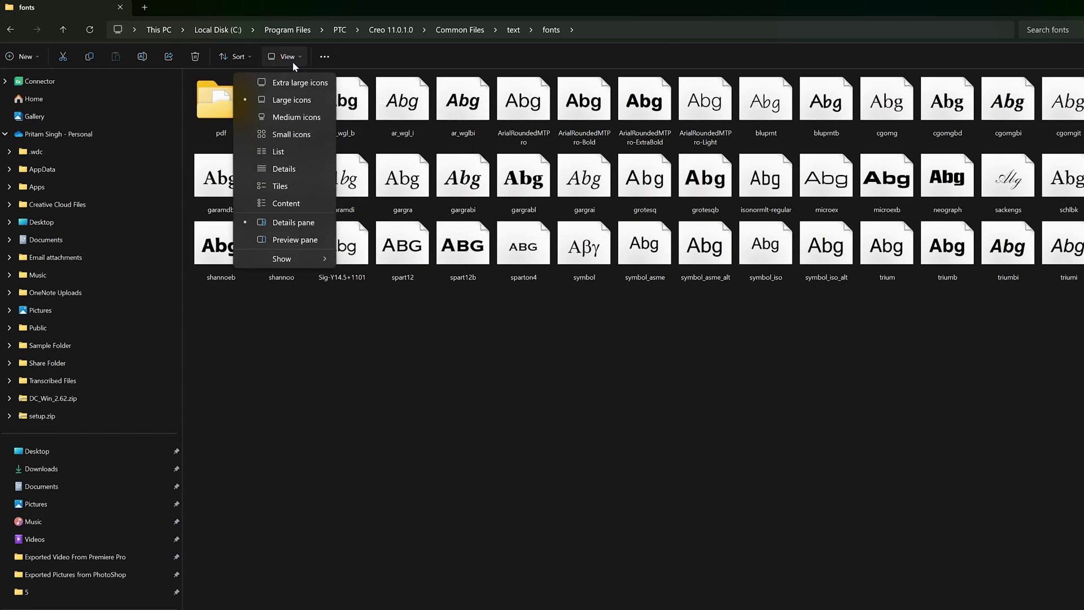
pyautogui.moveTo(310, 260)
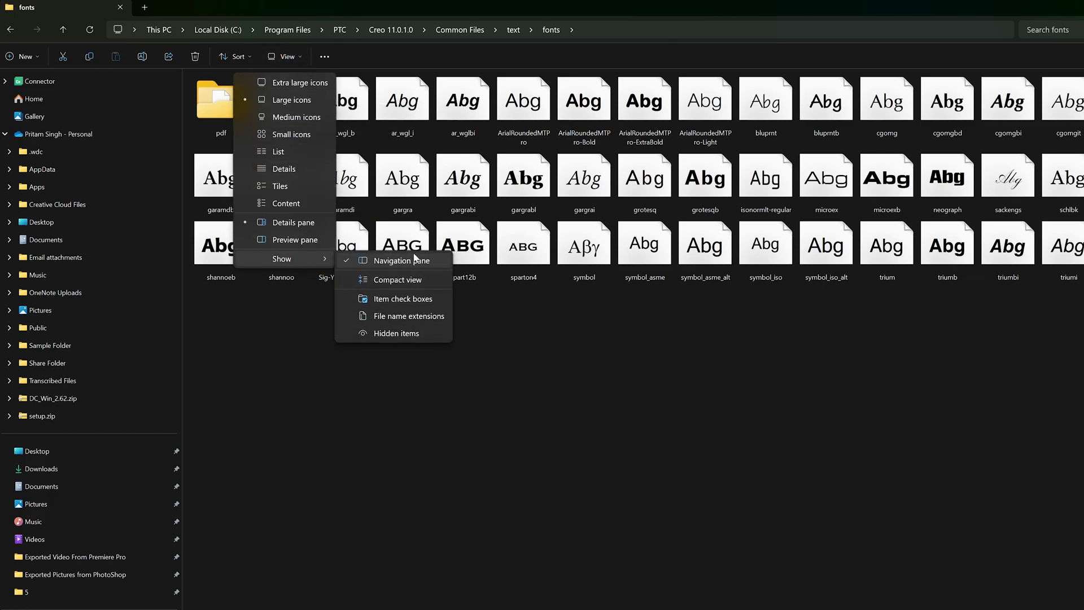
pyautogui.click(296, 329)
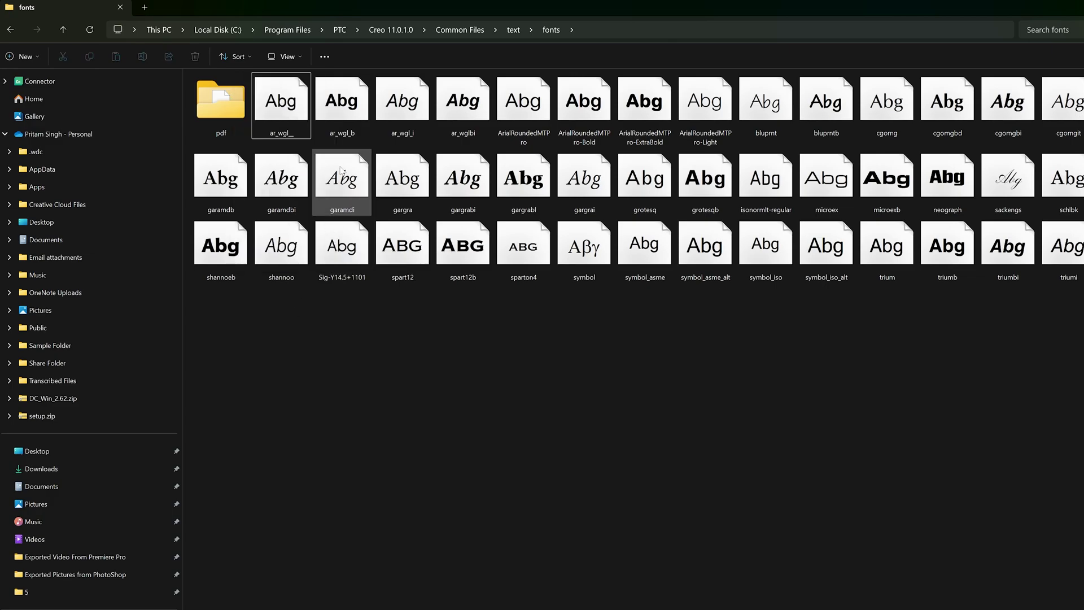
# Check the ar_wgl_ file's properties, then turn on file name extensions for all files.
pyautogui.rightClick(297, 107)
pyautogui.click(339, 432)
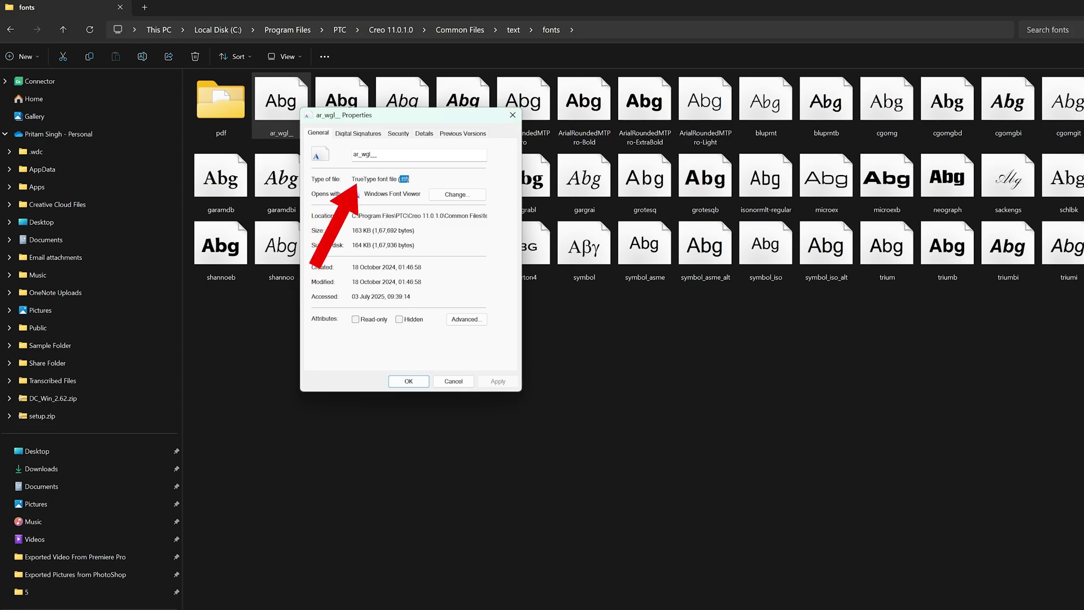
pyautogui.click(512, 118)
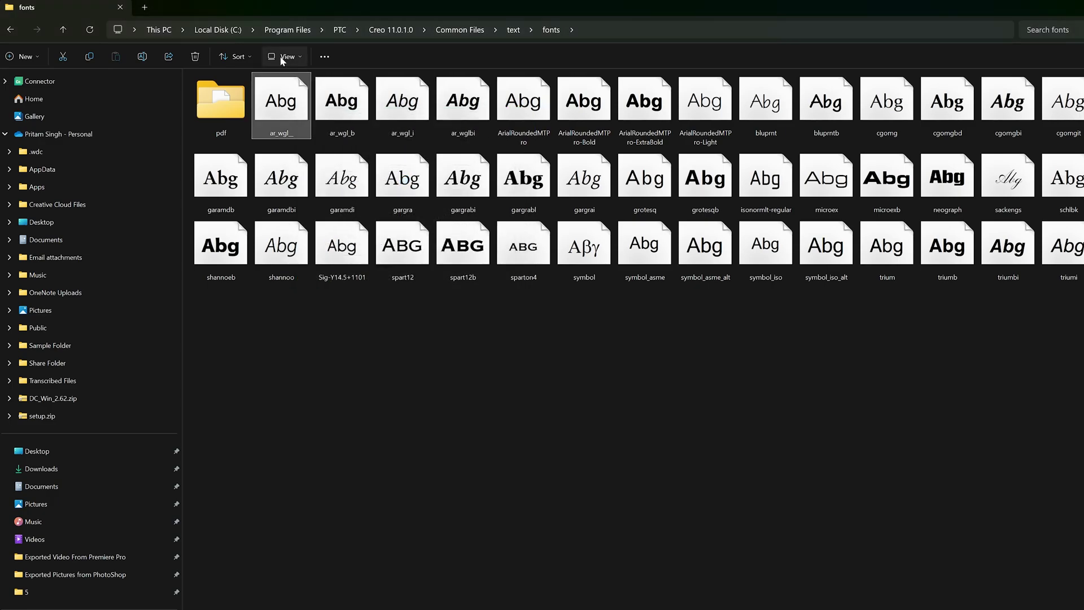
pyautogui.click(282, 58)
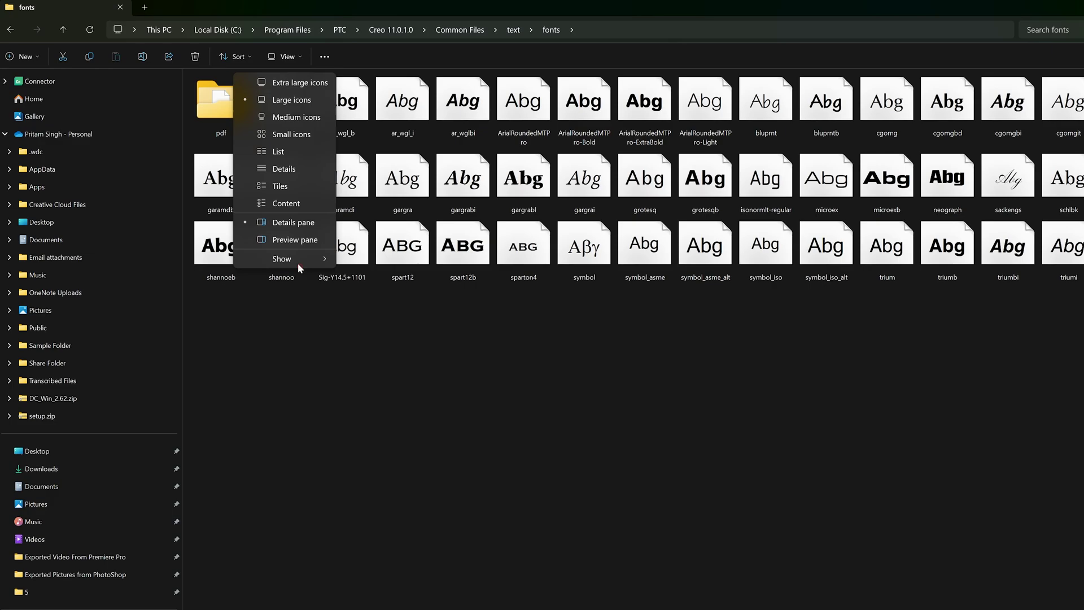
pyautogui.moveTo(298, 263)
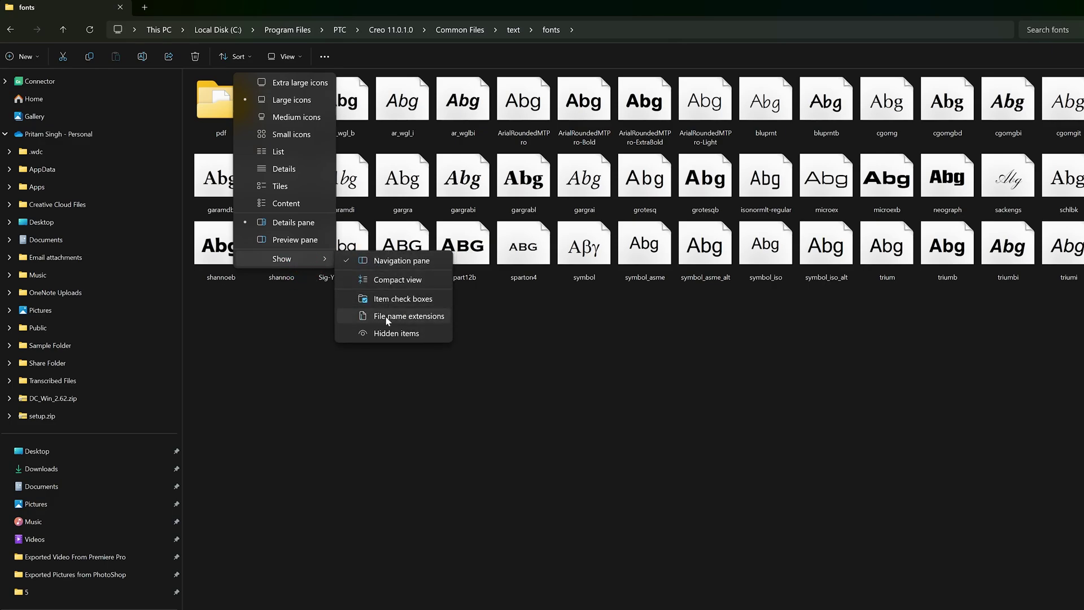
pyautogui.click(385, 316)
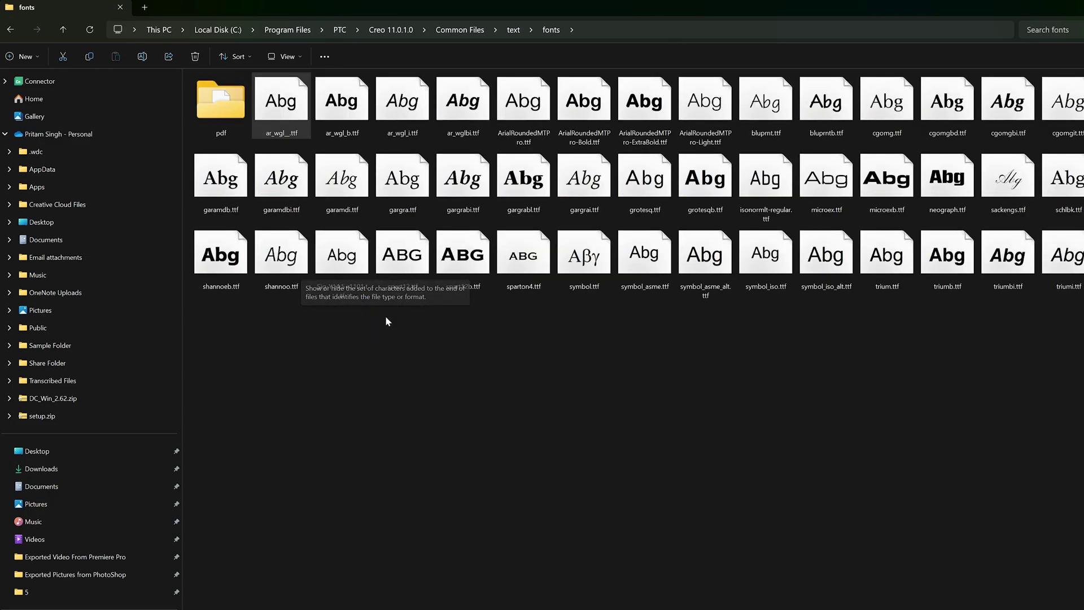
# Select and copy the full ar_wgl_.ttf file name, including its extension.
pyautogui.rightClick(302, 101)
pyautogui.click(358, 405)
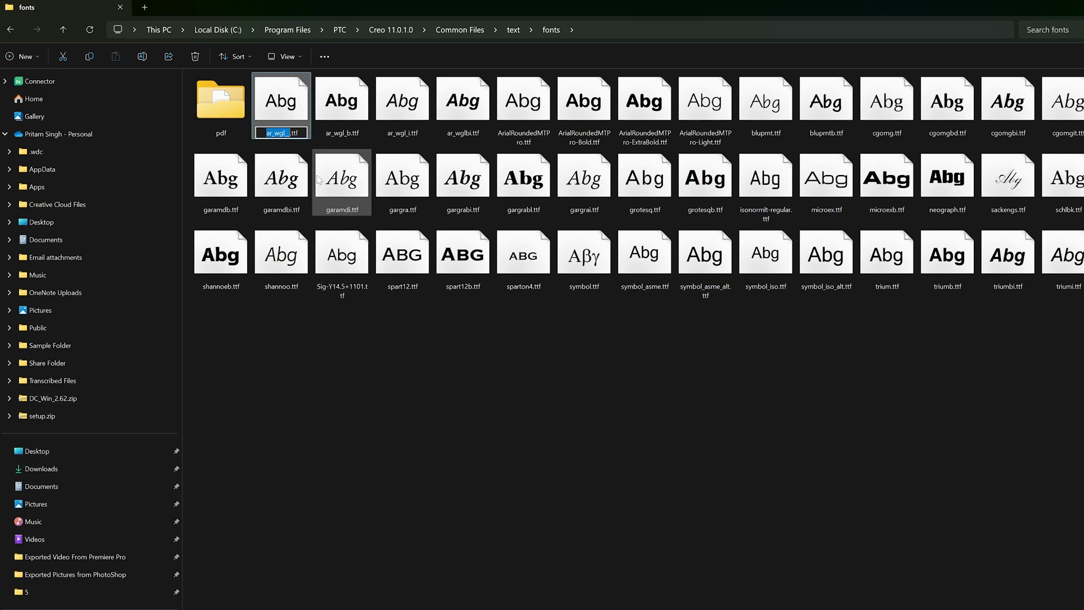
pyautogui.hotkey('ctrl', 'a')
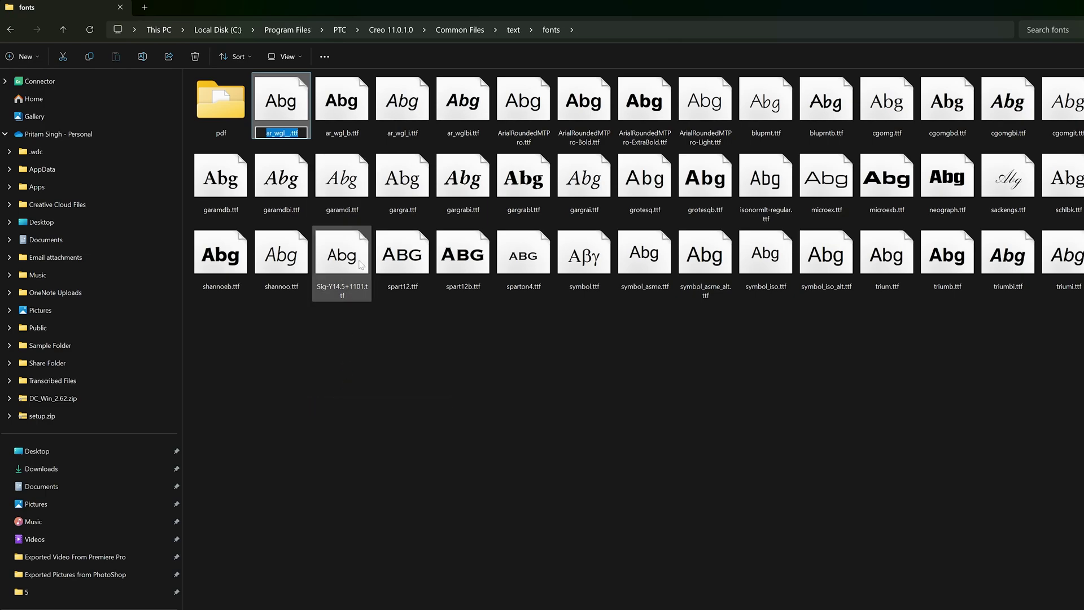
pyautogui.click(390, 342)
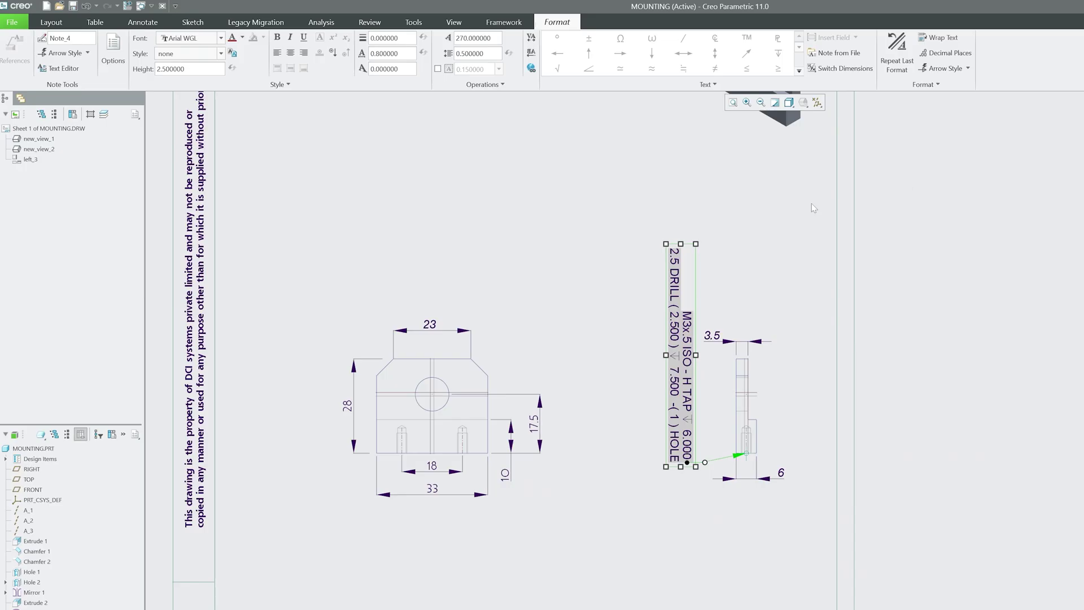
# Clear the selection, zoom out, and open the MOUNTING drawing's Drawing Properties via File > Prepare.
pyautogui.click(536, 177)
pyautogui.scroll(-3, 758, 389)
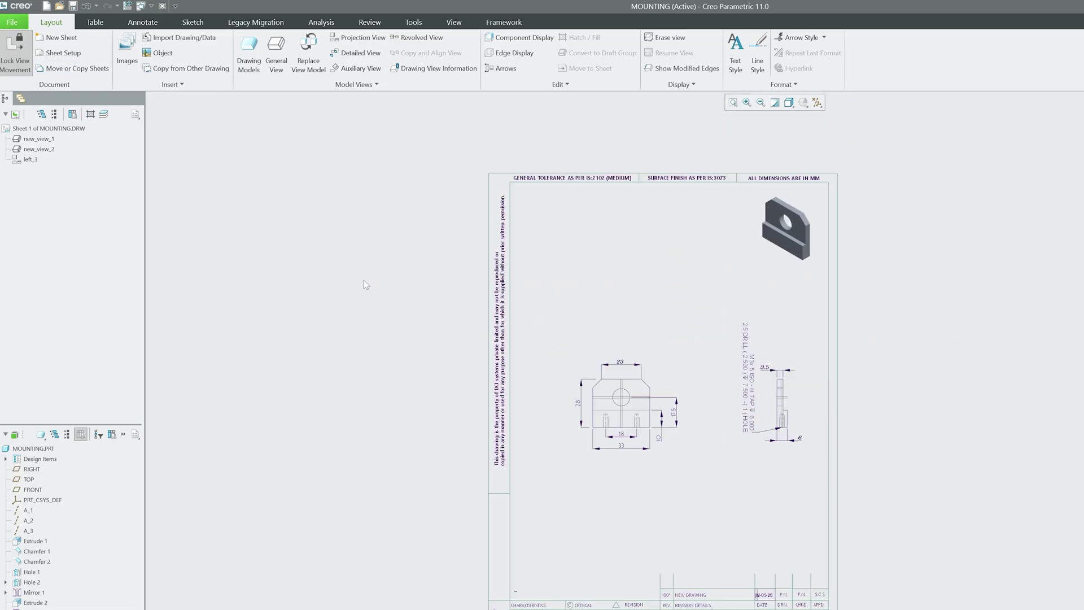
pyautogui.click(18, 21)
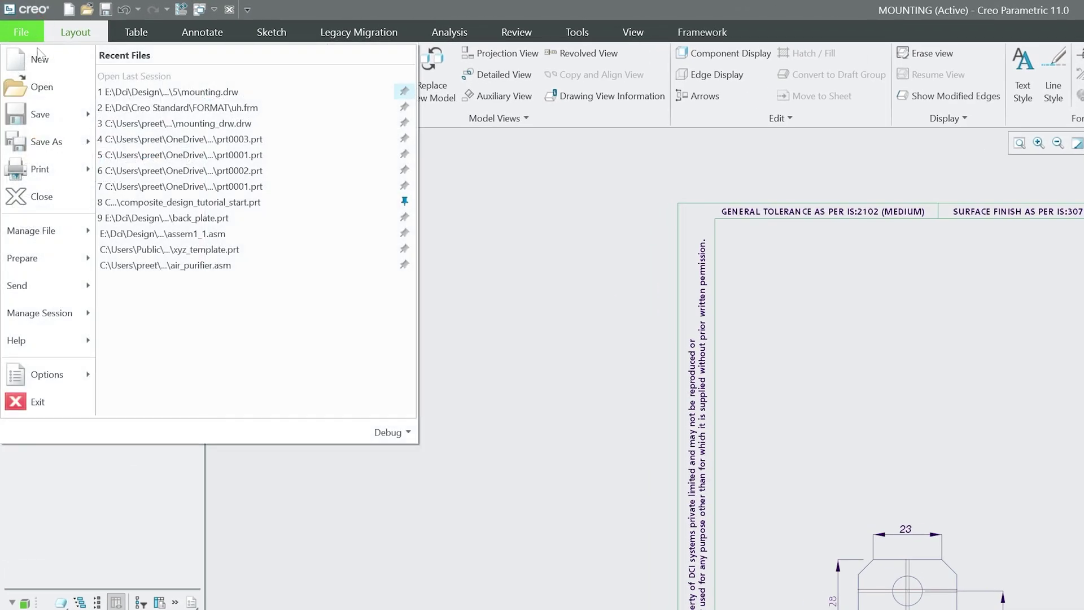
pyautogui.moveTo(69, 232)
pyautogui.click(66, 253)
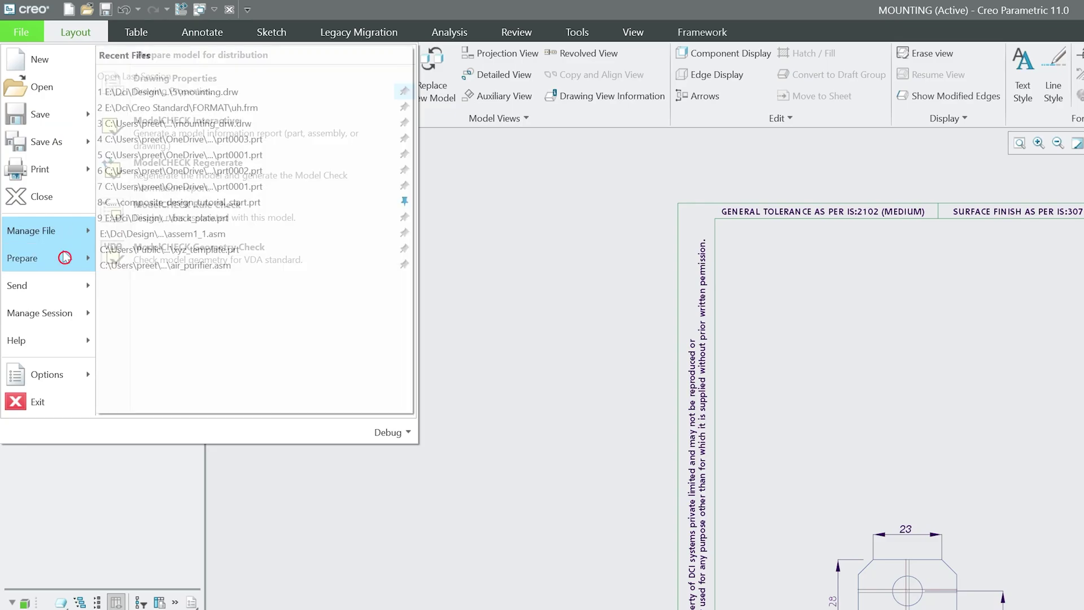
pyautogui.click(191, 103)
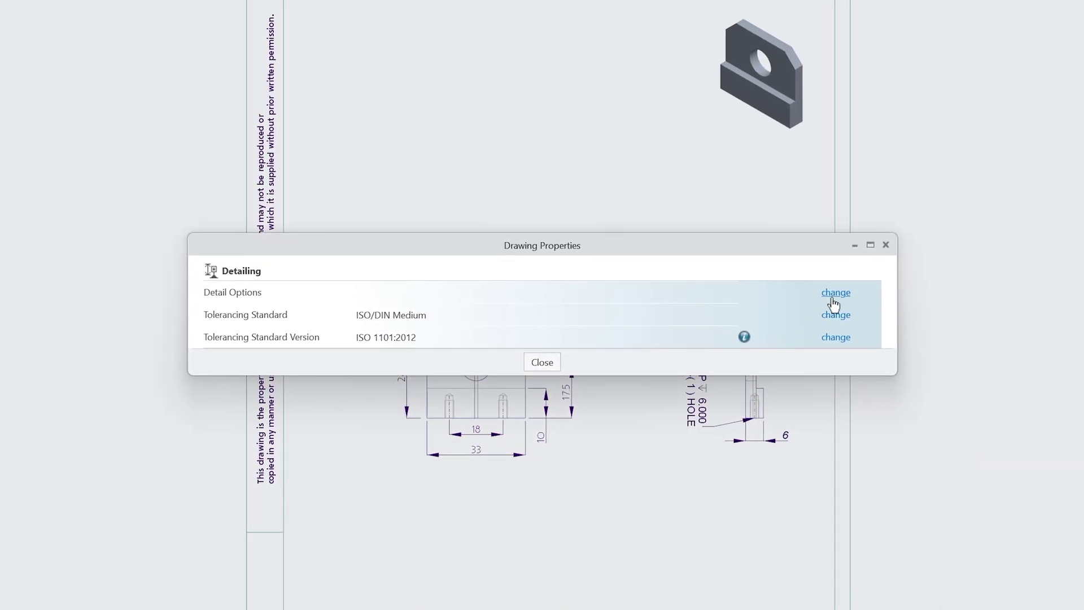
# In Detail Options, find default_annotation_font and set its value to the pasted ar_wgl_.ttf.
pyautogui.click(832, 296)
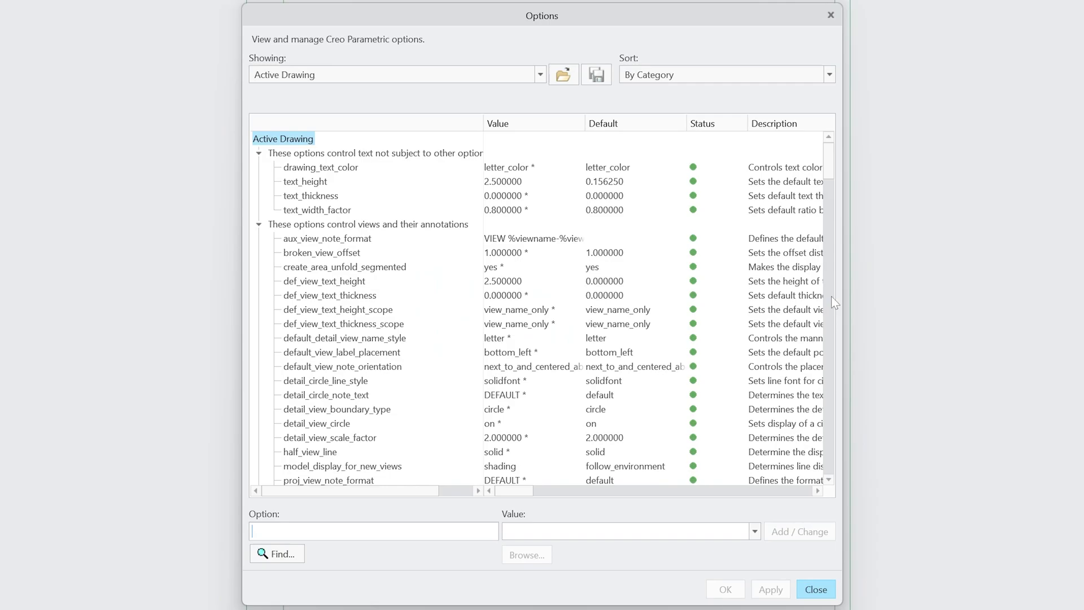
pyautogui.click(278, 555)
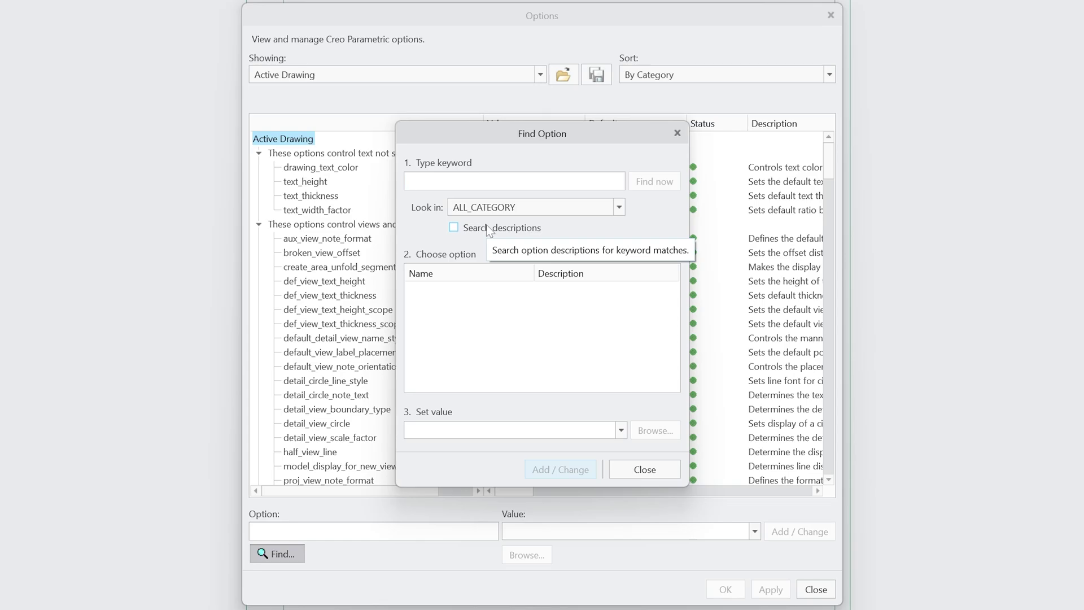
pyautogui.write('default_')
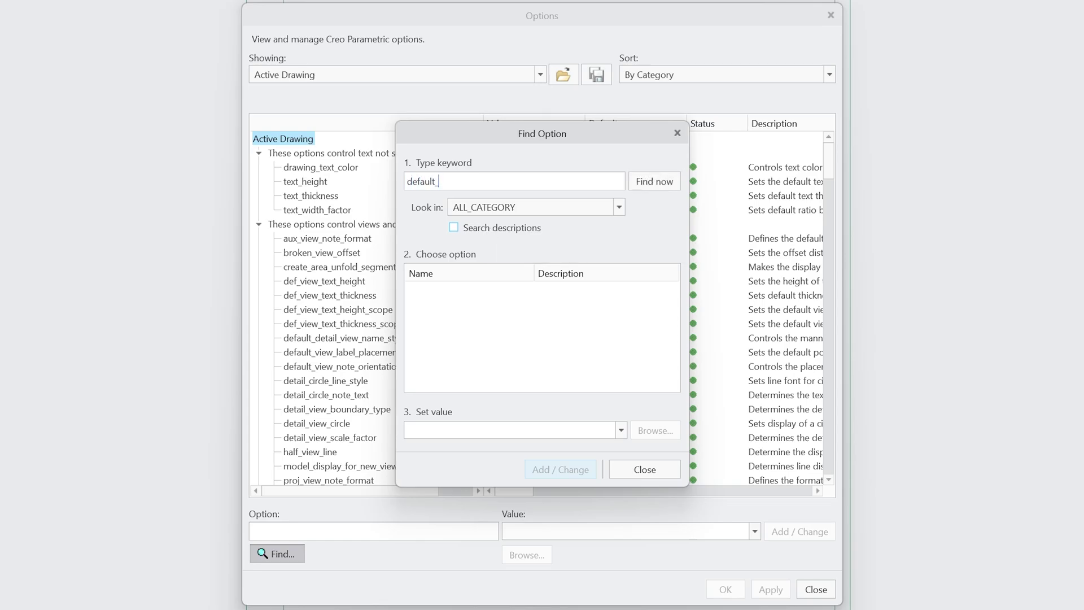
pyautogui.write('anno')
pyautogui.click(650, 186)
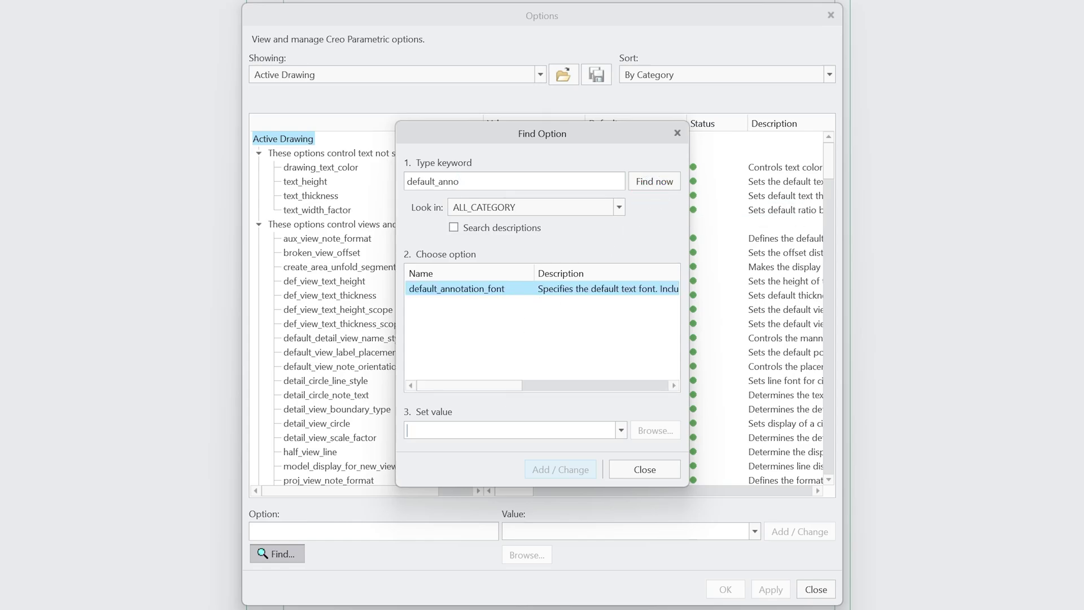
pyautogui.rightClick(483, 429)
pyautogui.click(514, 491)
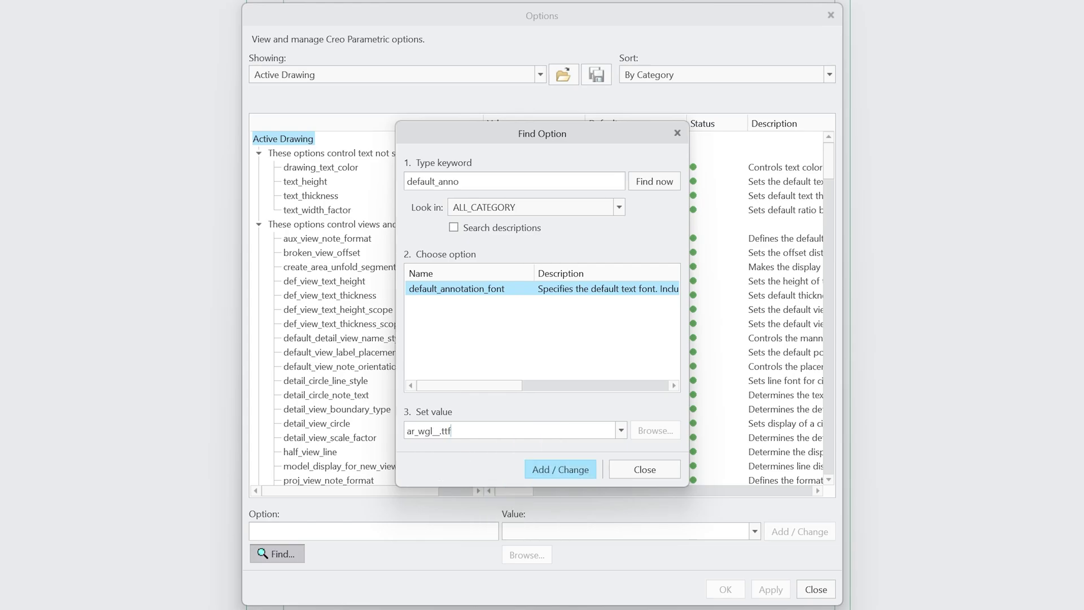
pyautogui.click(568, 469)
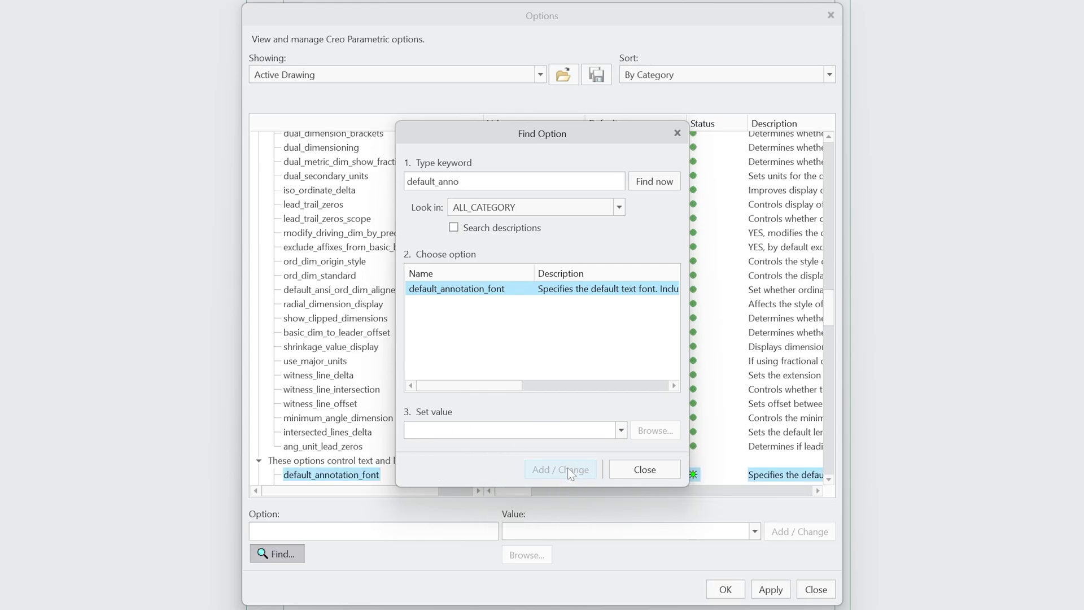
pyautogui.click(662, 468)
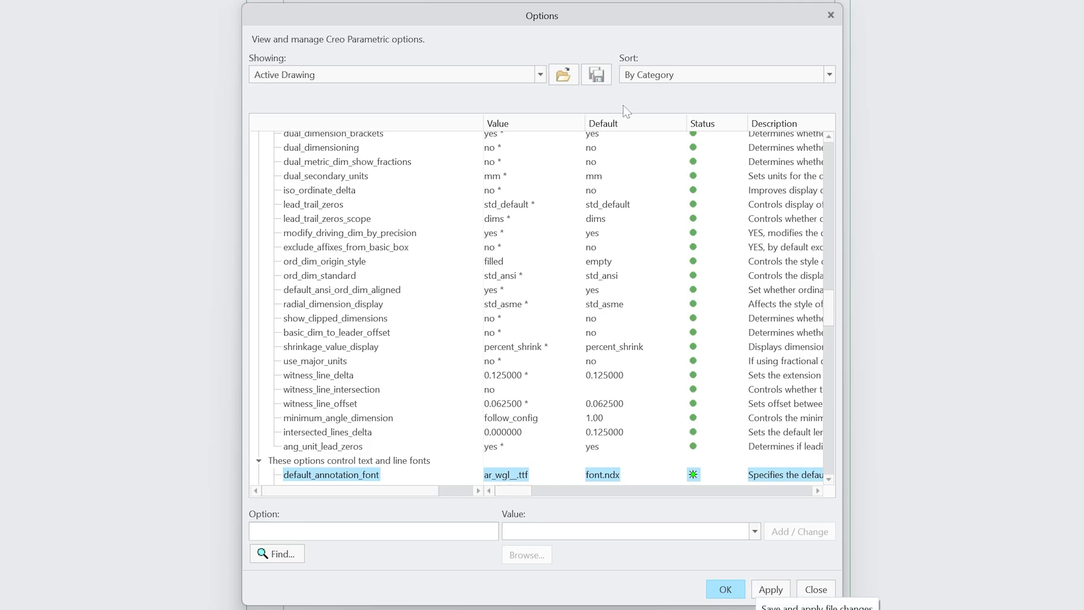
# Save the detail options to Active Drawing.dtl, confirming twice, and close the Options window.
pyautogui.click(599, 77)
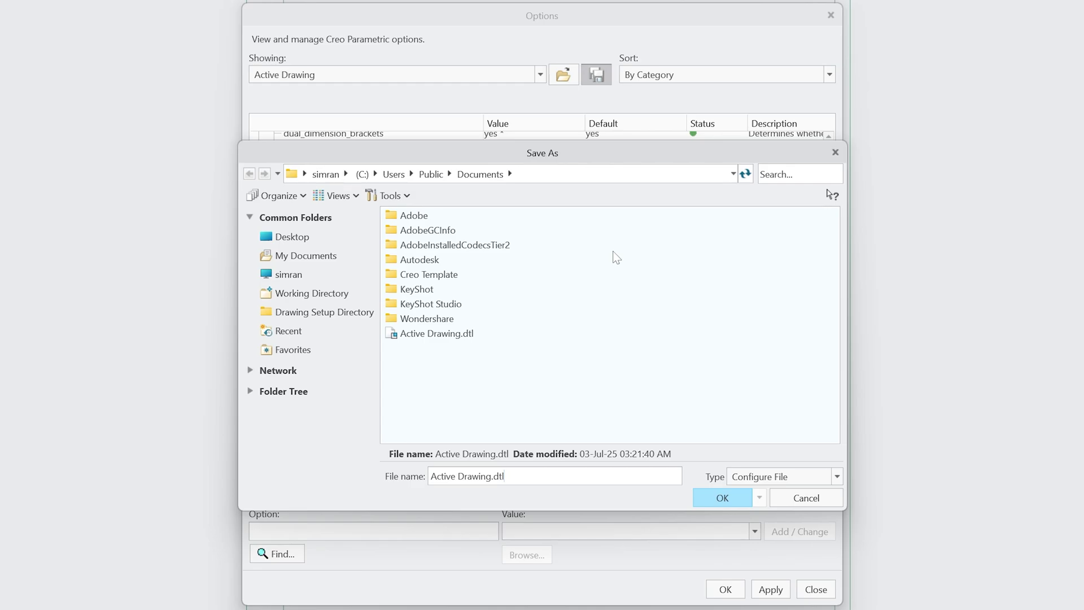
pyautogui.click(721, 499)
pyautogui.click(599, 79)
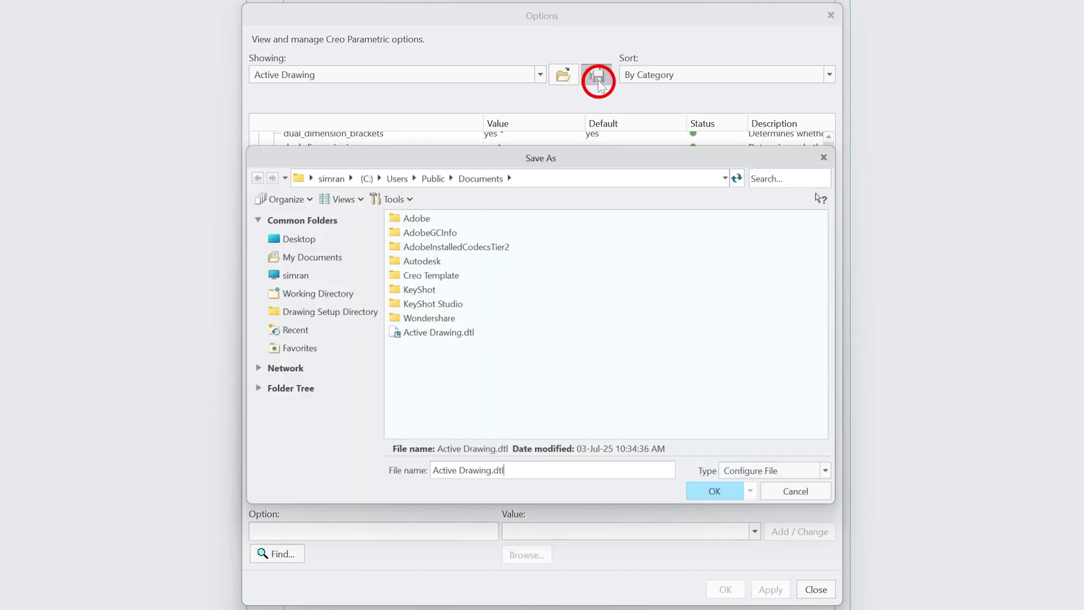
pyautogui.click(716, 492)
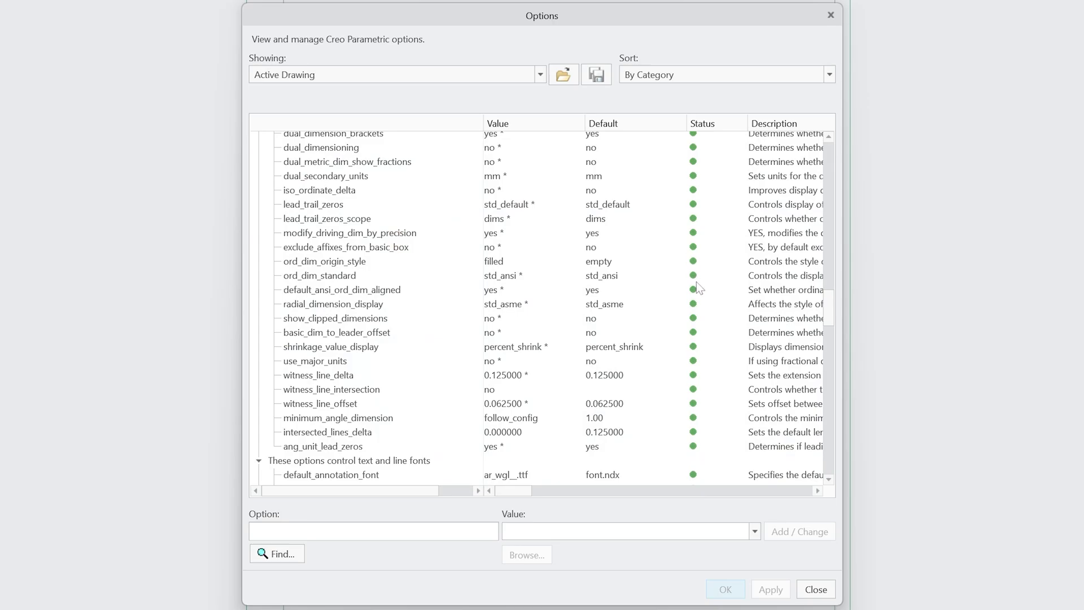
pyautogui.click(815, 590)
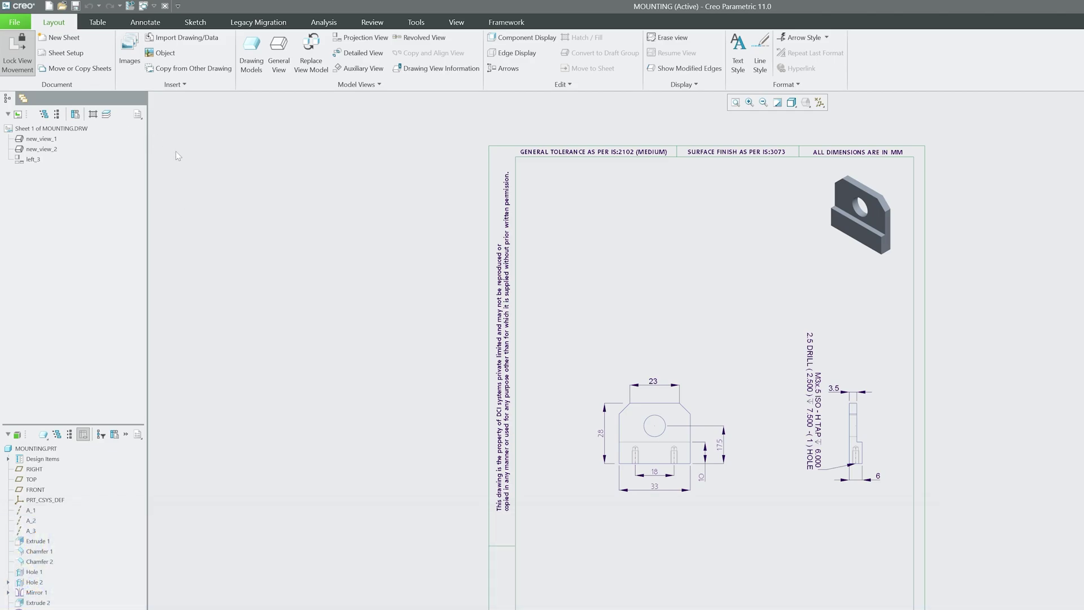
# Open Creo's Options settings from the File menu.
pyautogui.click(15, 18)
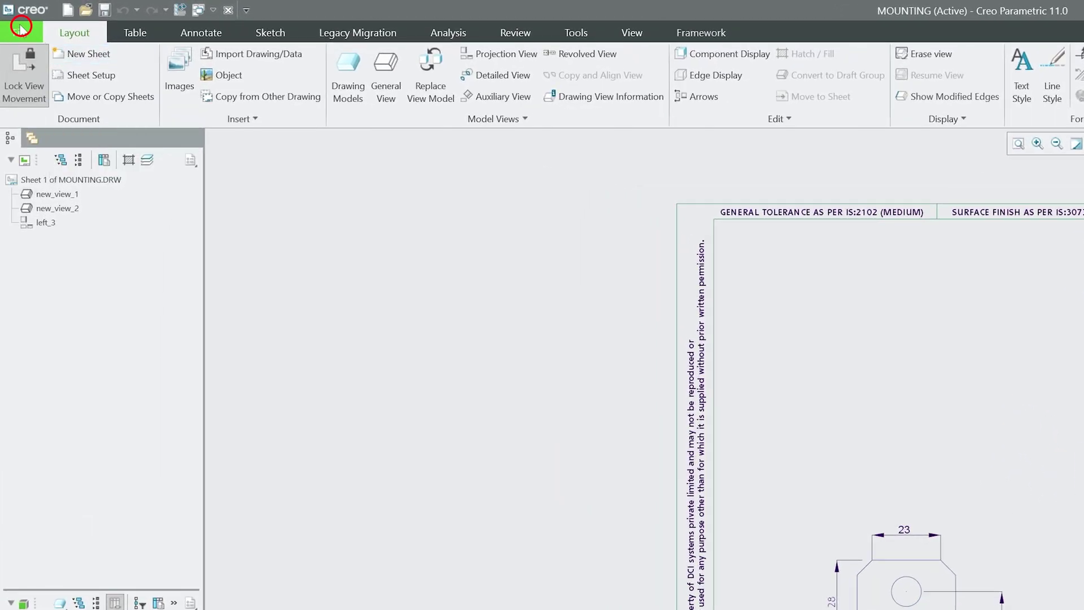
pyautogui.click(50, 371)
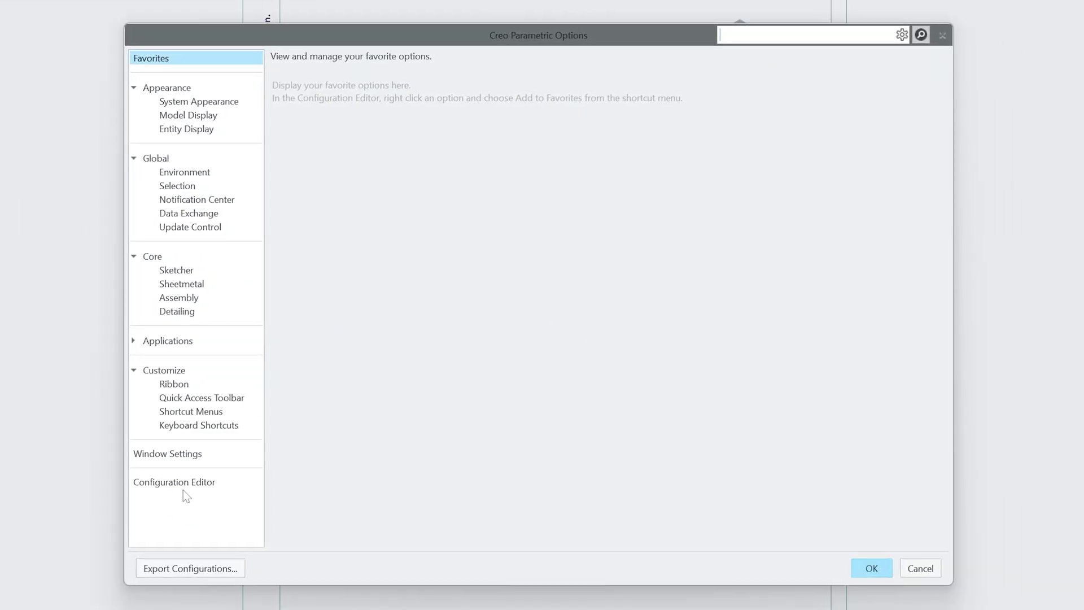
# Add the drawing_setup_file configuration option and browse to the E:\Creo Standard folder.
pyautogui.click(183, 483)
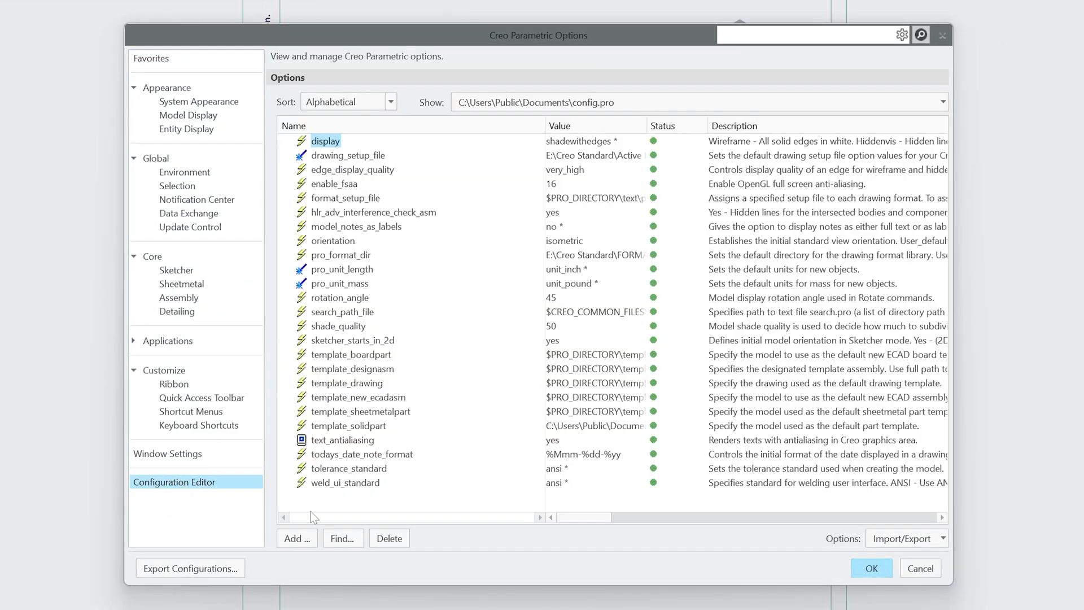
pyautogui.click(297, 538)
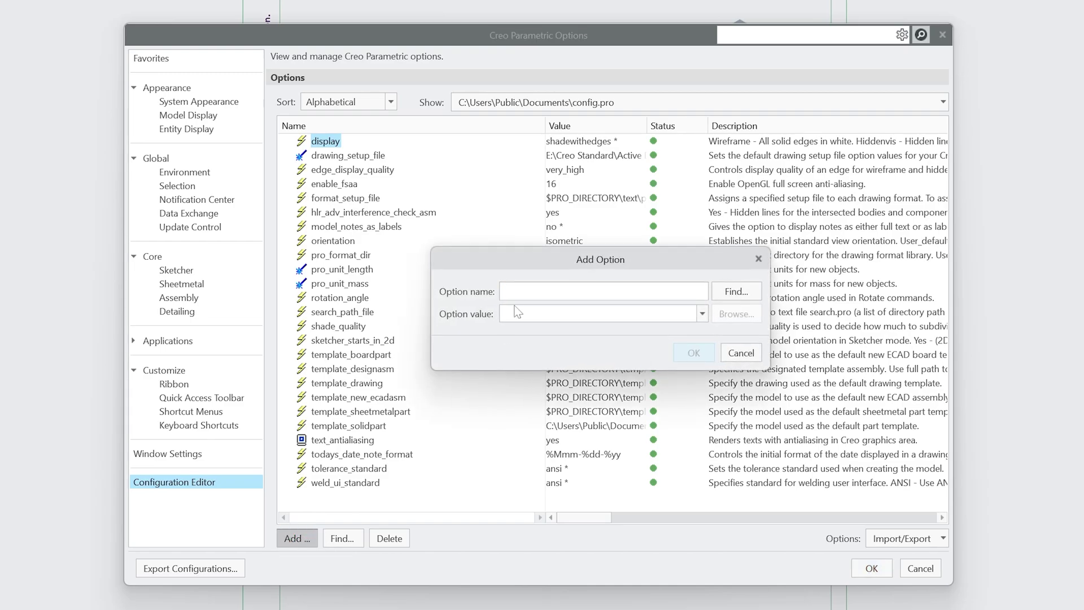
pyautogui.write('drawing_setup_fil')
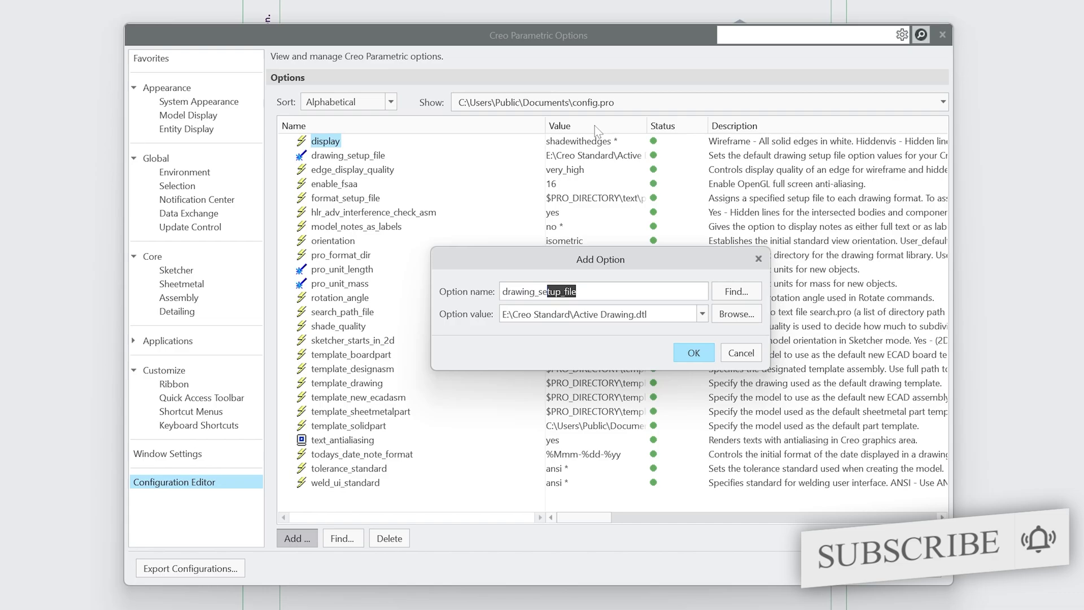
pyautogui.write('e')
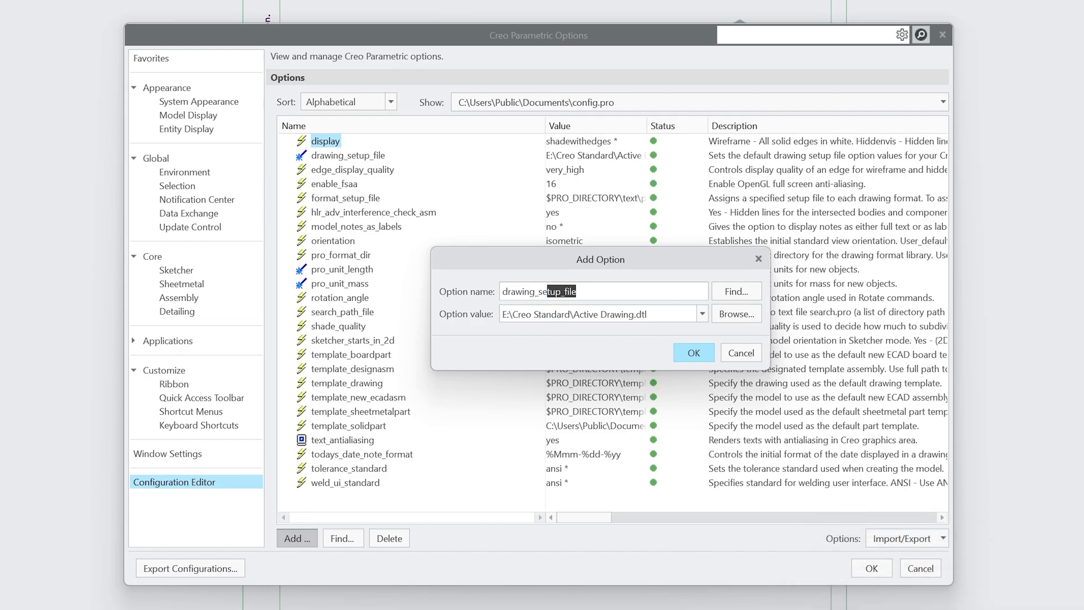
pyautogui.click(737, 318)
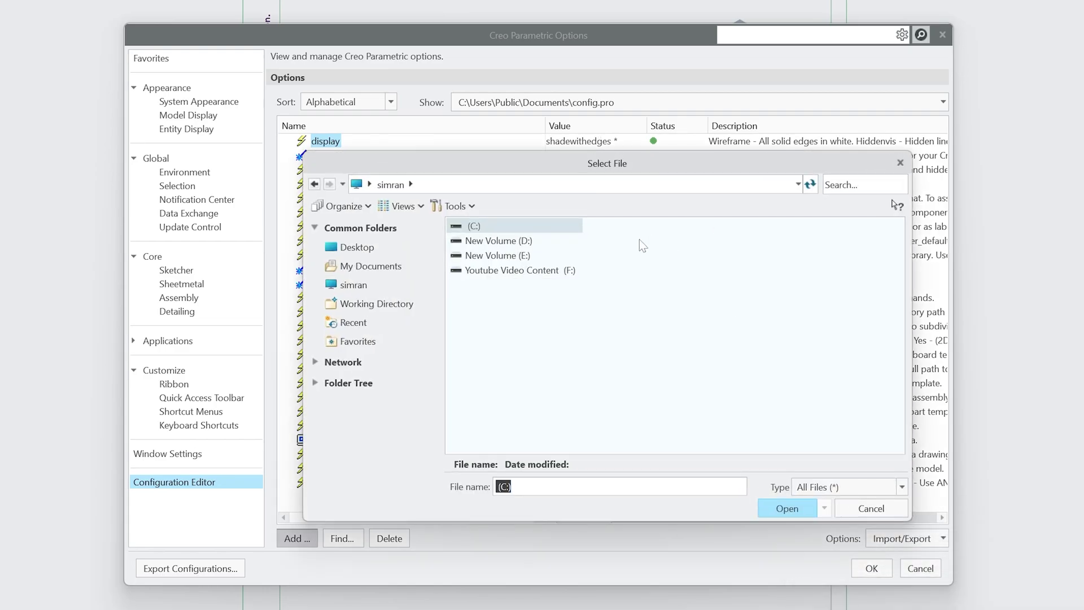
pyautogui.click(528, 270)
pyautogui.doubleClick(520, 256)
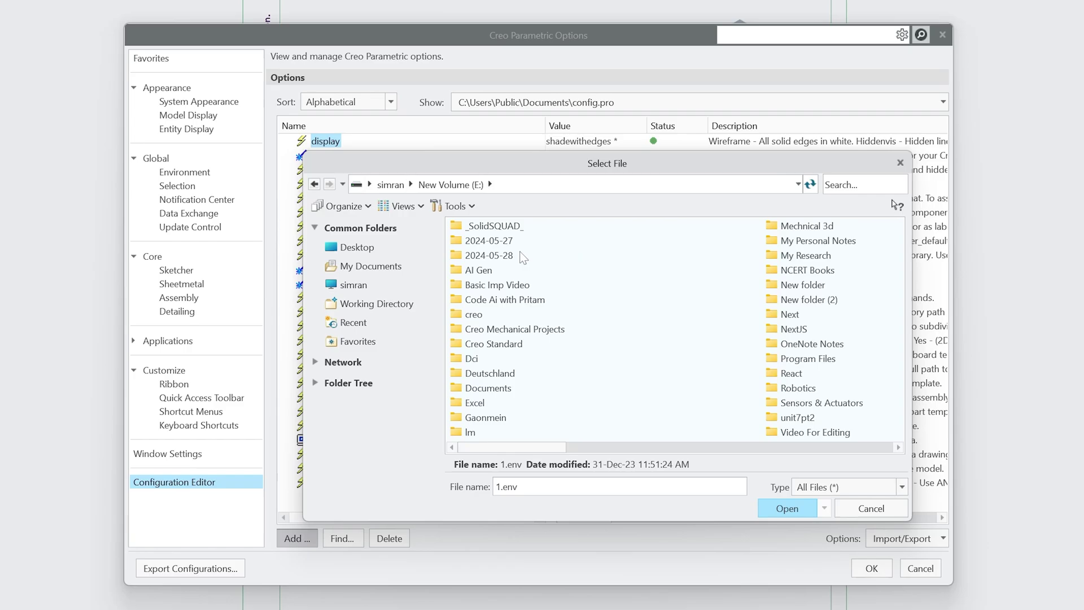
pyautogui.click(511, 300)
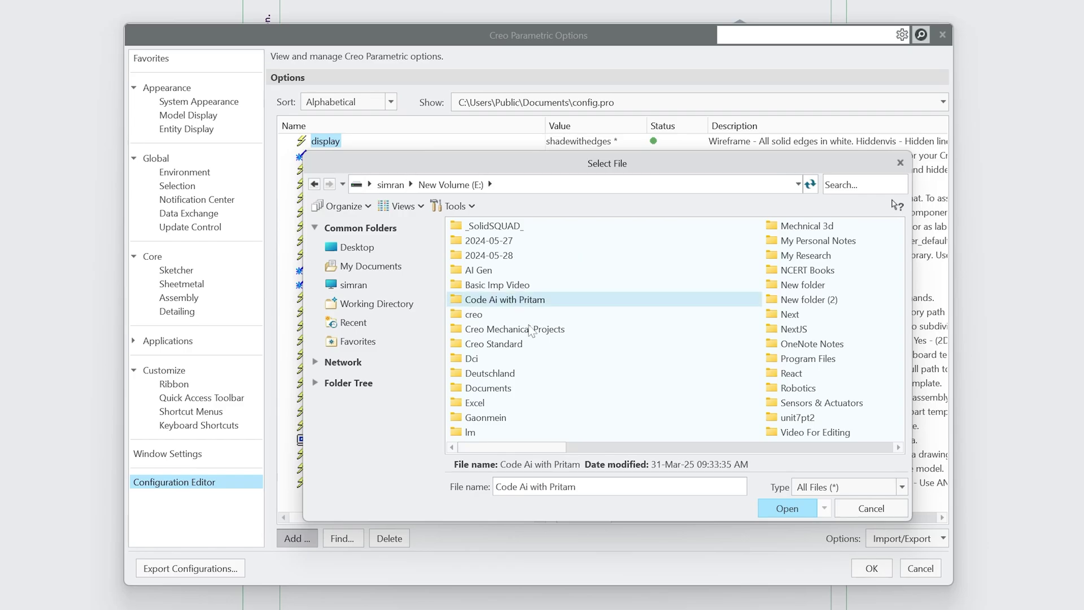
pyautogui.click(525, 314)
pyautogui.doubleClick(520, 345)
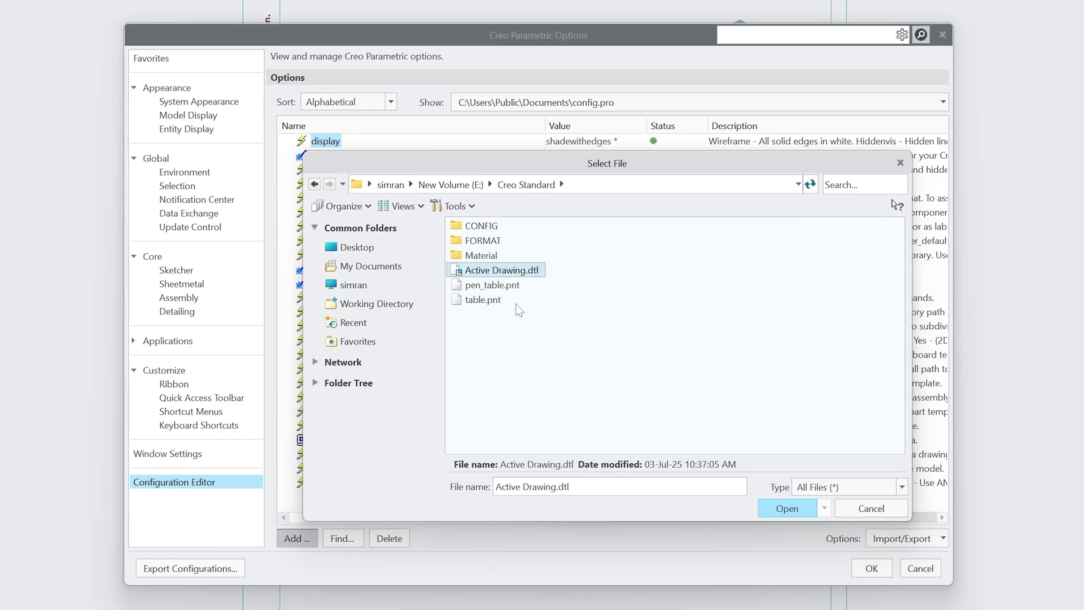
# Set its value to Active Drawing.dtl and export the configuration as config.pro.
pyautogui.doubleClick(532, 271)
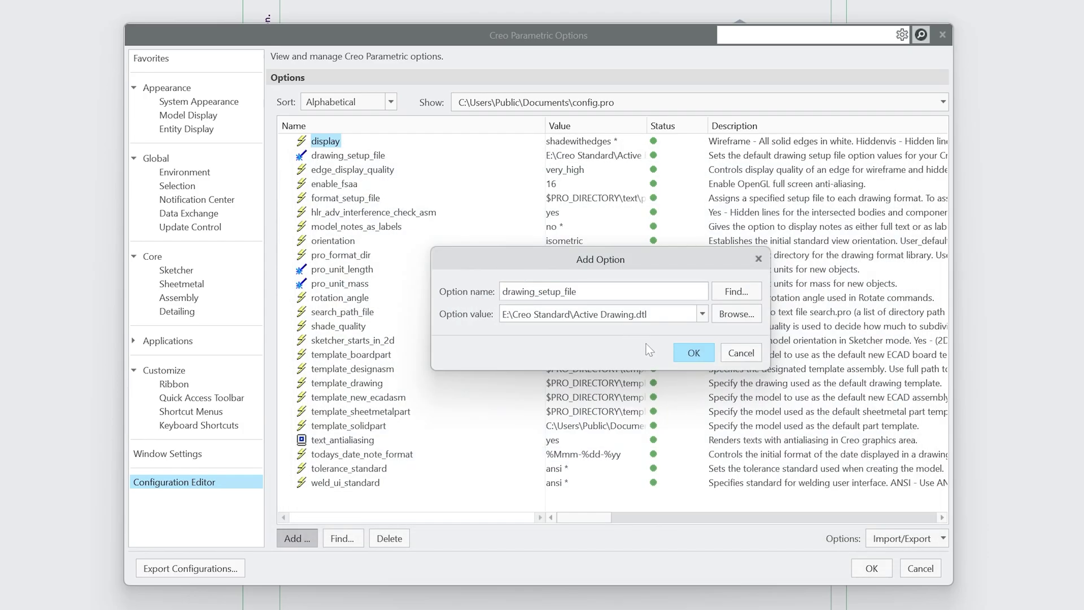
pyautogui.click(686, 354)
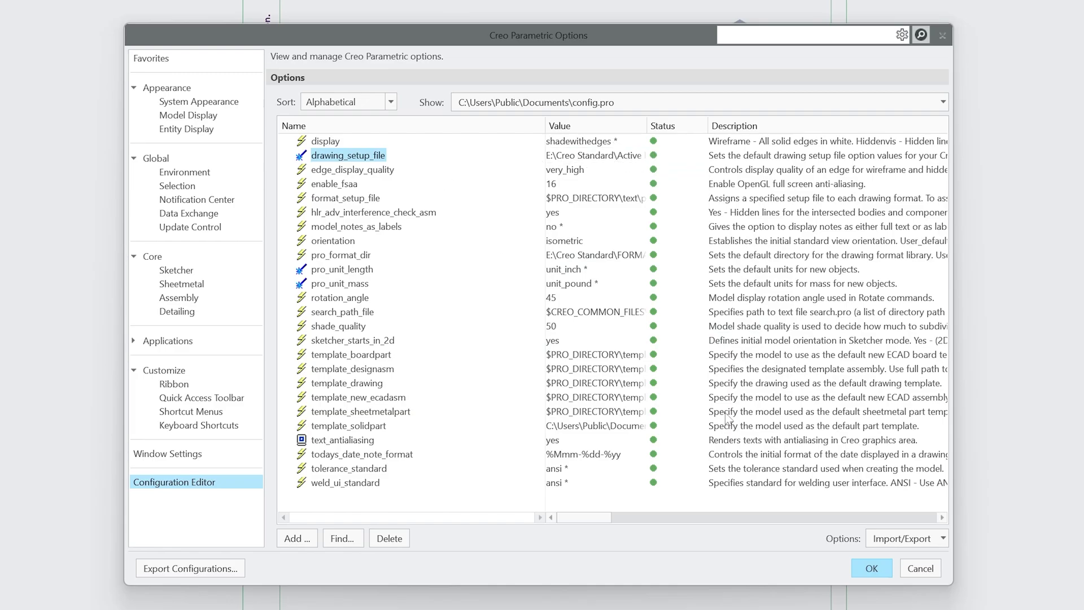
pyautogui.click(192, 569)
pyautogui.click(802, 509)
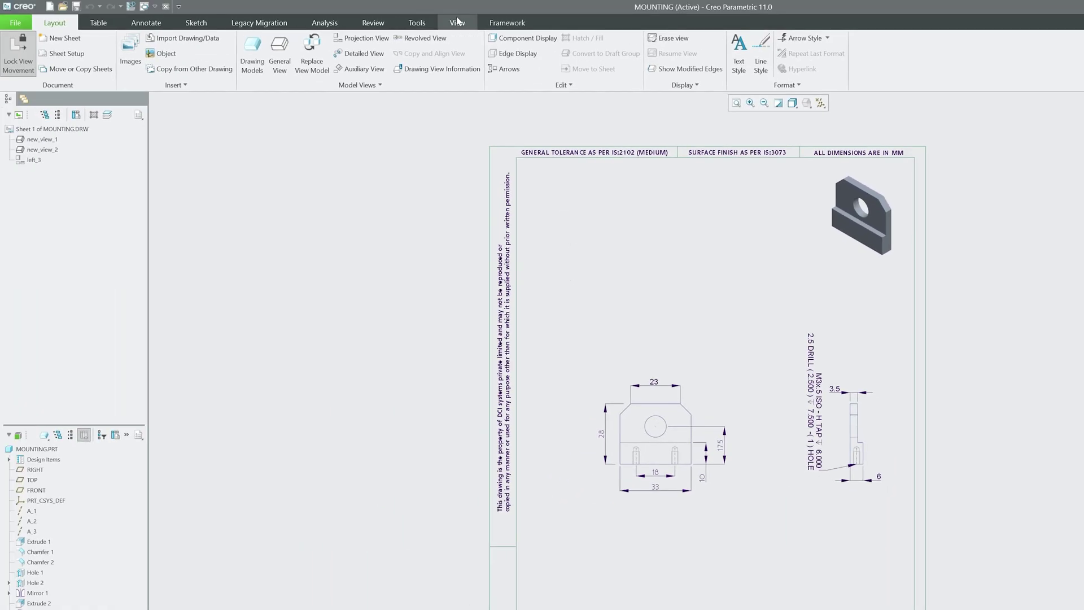
# Close the MOUNTING drawing window and erase all undisplayed objects from the session.
pyautogui.click(458, 21)
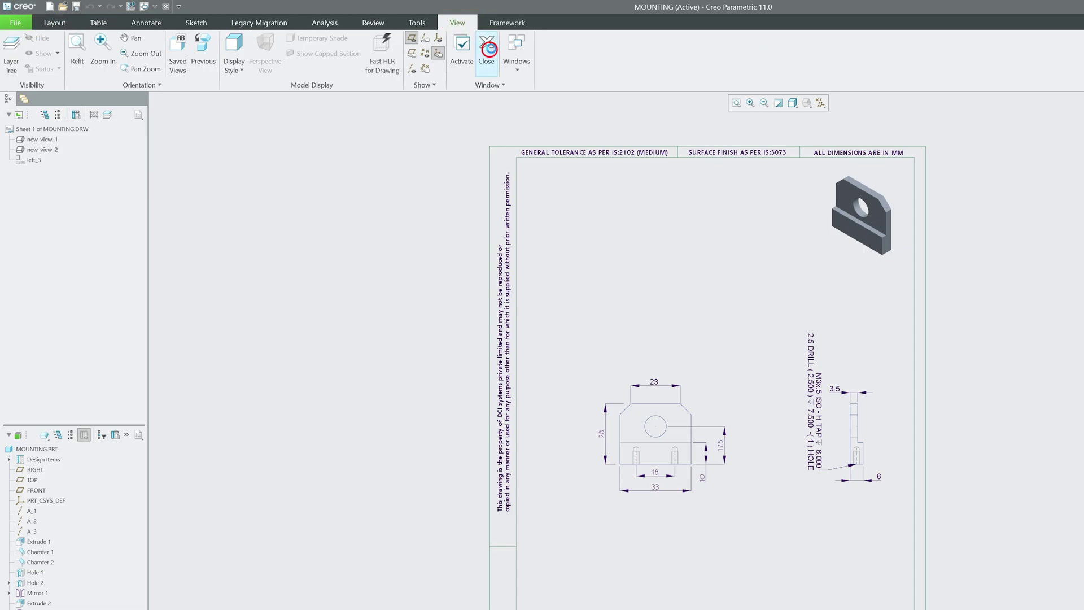
pyautogui.click(487, 50)
pyautogui.click(142, 51)
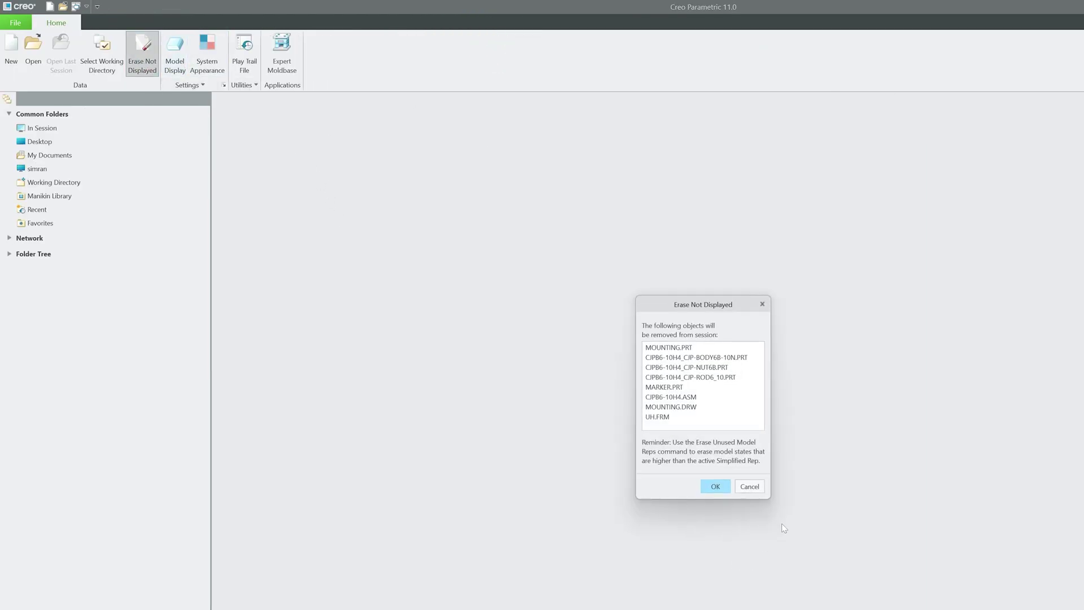
pyautogui.click(716, 486)
pyautogui.click(29, 23)
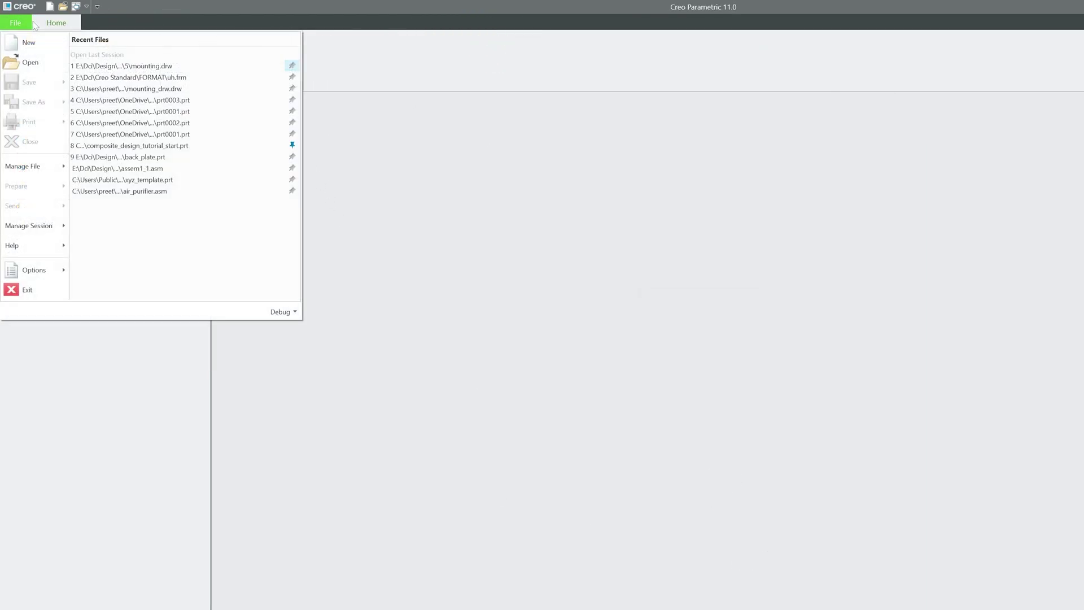
pyautogui.click(34, 25)
pyautogui.click(10, 50)
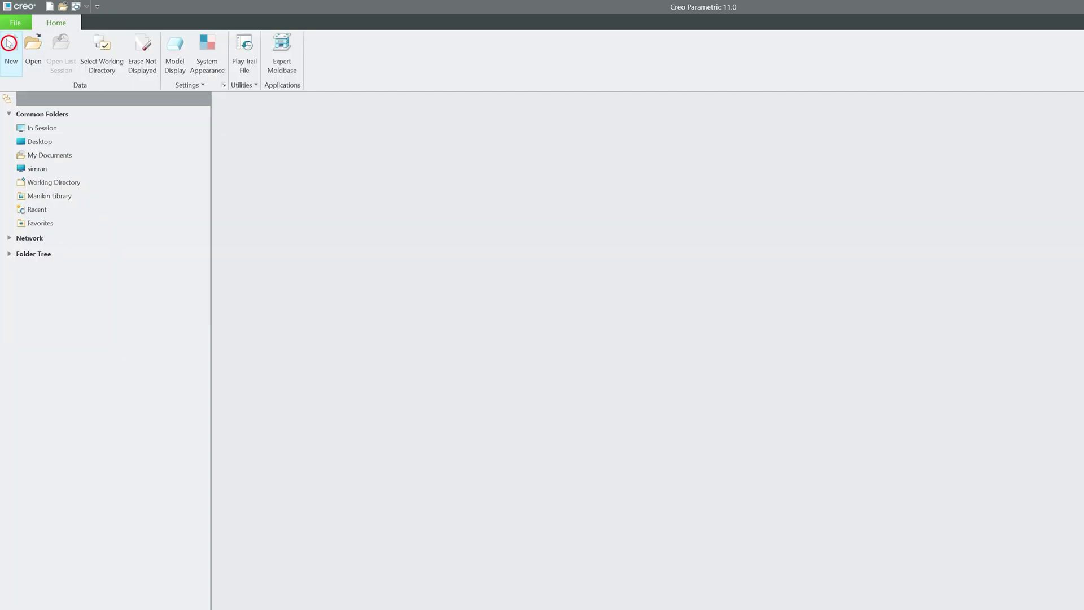
# Create part PRT0001 and extrude a rectangle sketched on the TOP plane into a block.
pyautogui.click(769, 504)
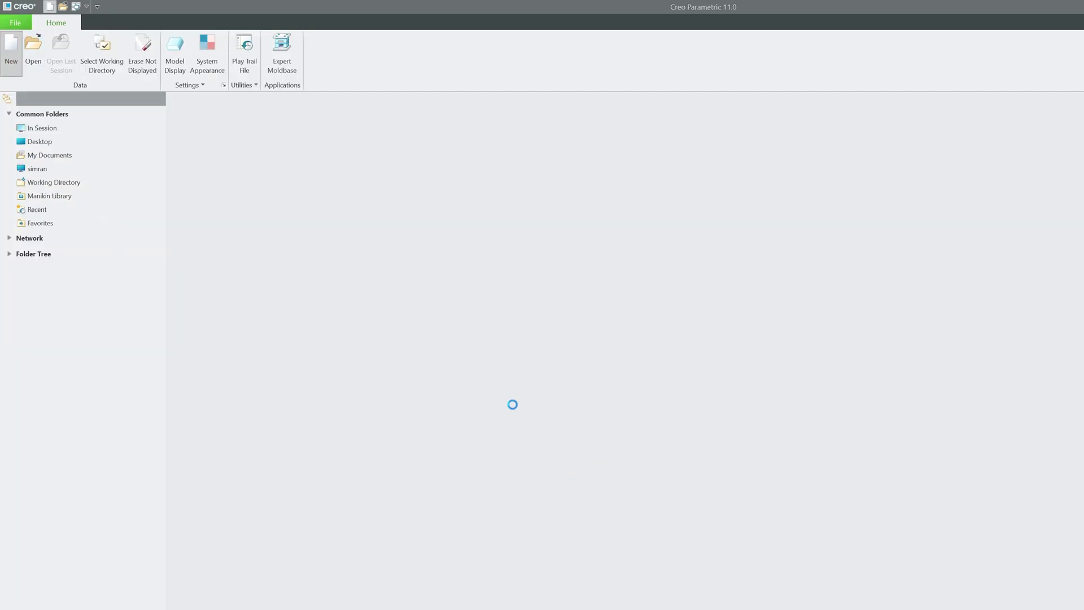
pyautogui.click(367, 67)
pyautogui.click(605, 401)
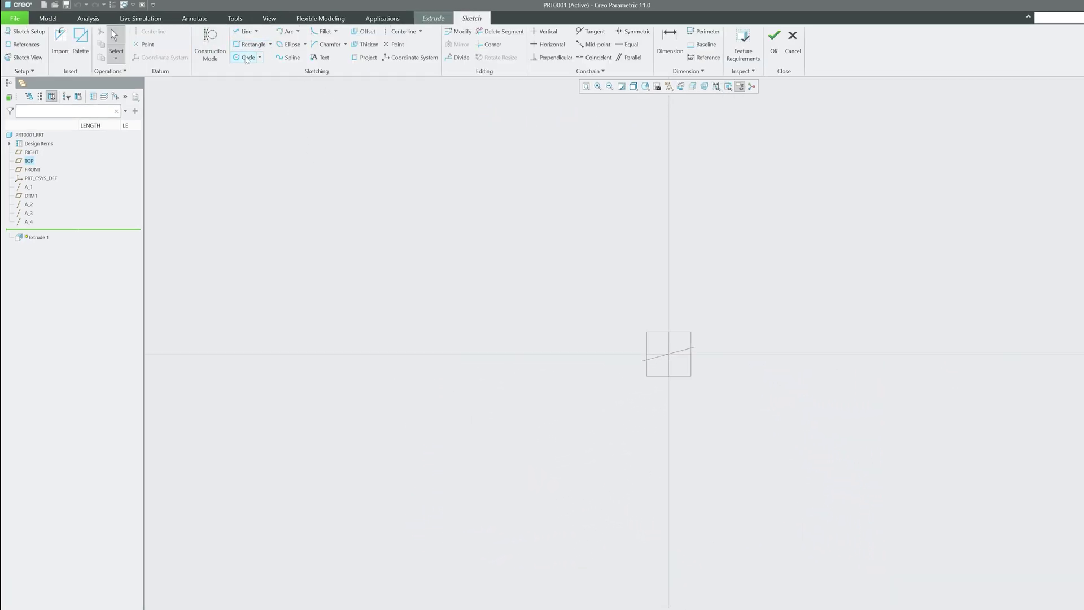
pyautogui.click(254, 49)
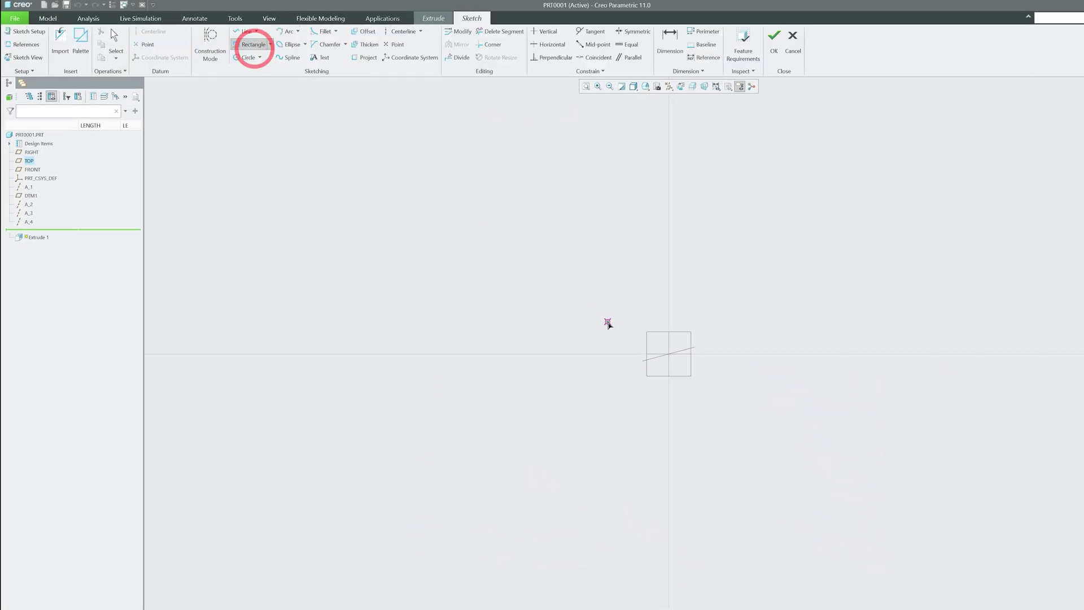
pyautogui.click(607, 321)
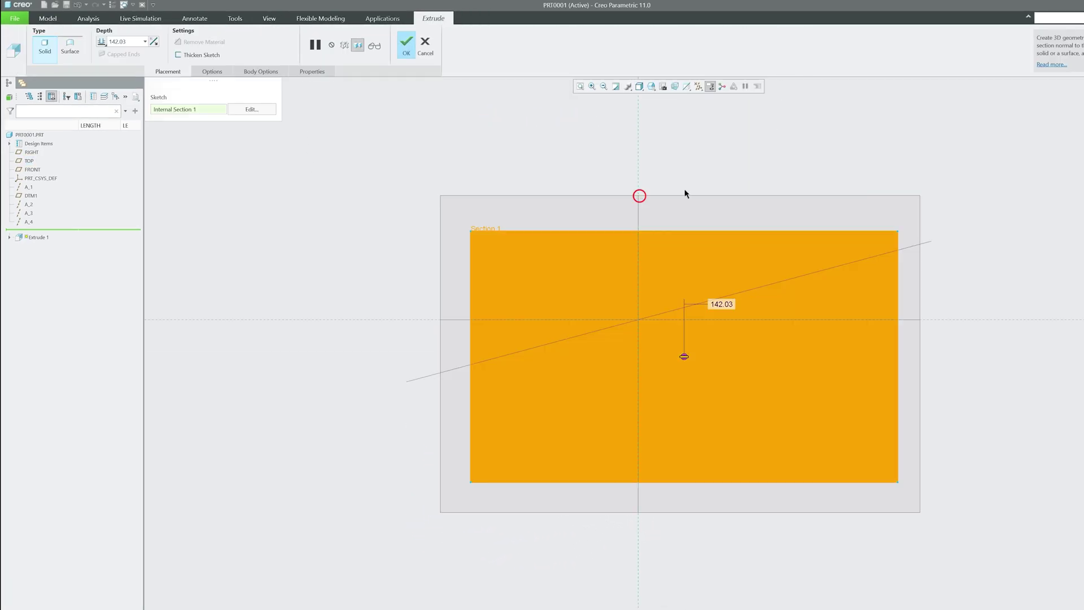
pyautogui.middleClick(639, 196)
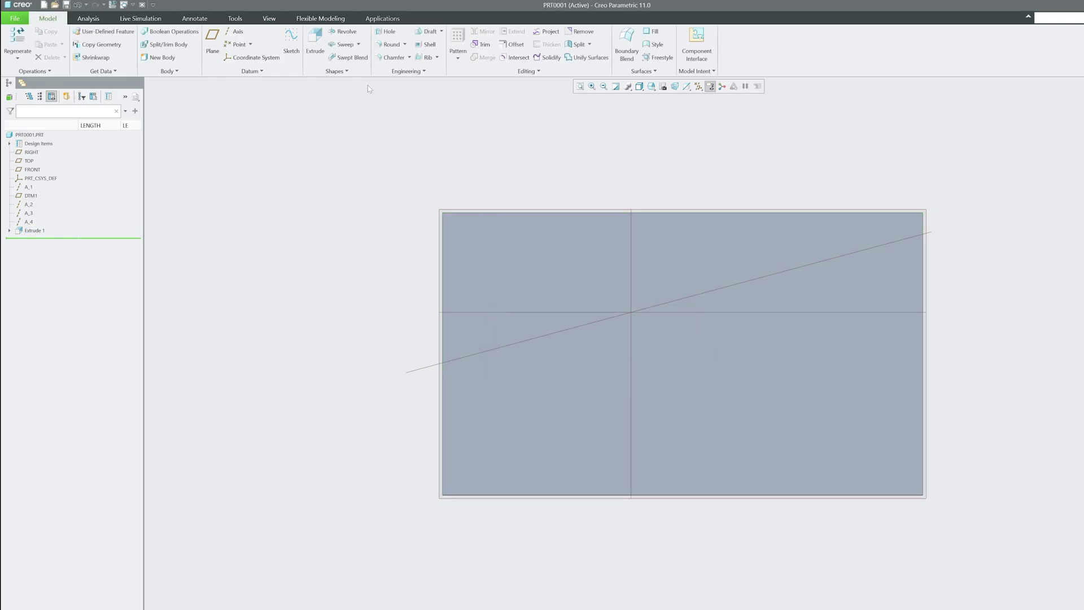
# Add a Ø12 hole on the block's top surface, offset from its top and left edges.
pyautogui.click(375, 25)
pyautogui.click(530, 254)
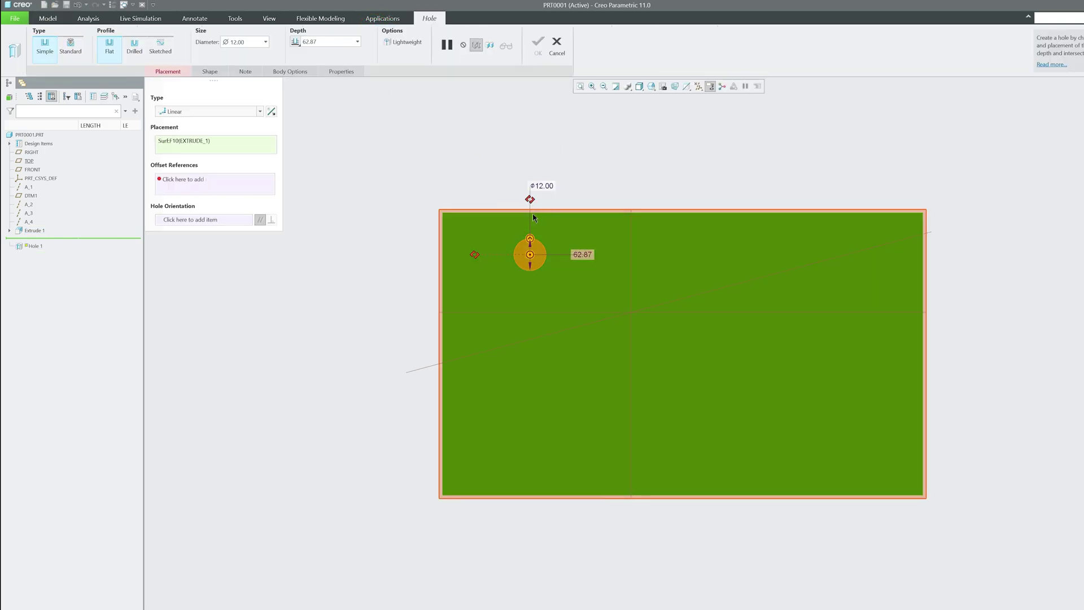
pyautogui.moveTo(530, 199); pyautogui.dragTo(530, 212)
pyautogui.moveTo(474, 254); pyautogui.dragTo(444, 254)
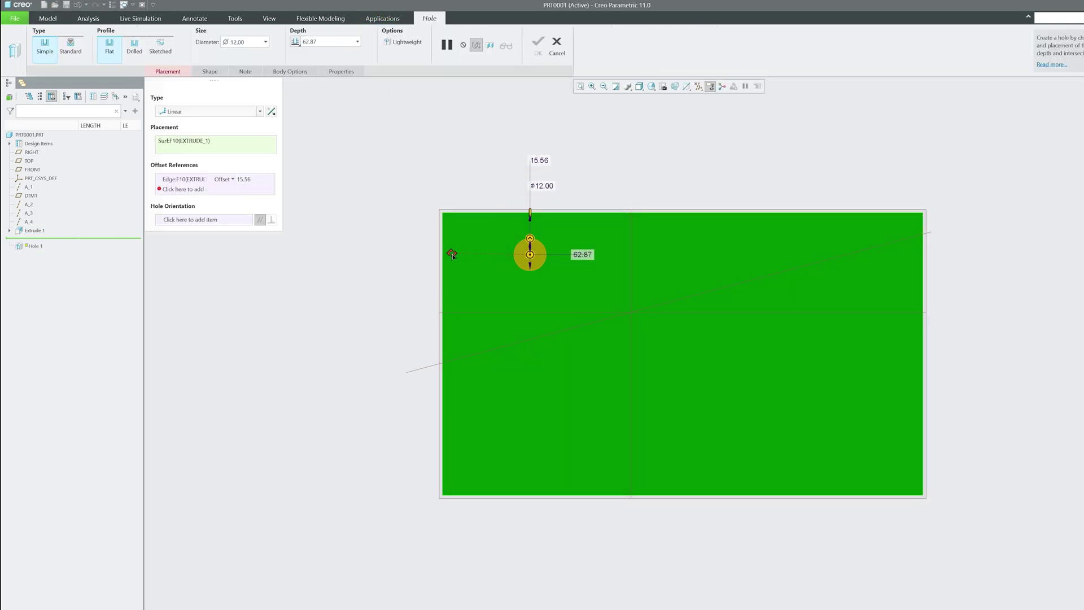
pyautogui.click(537, 43)
pyautogui.moveTo(510, 154); pyautogui.dragTo(570, 220, button='middle')
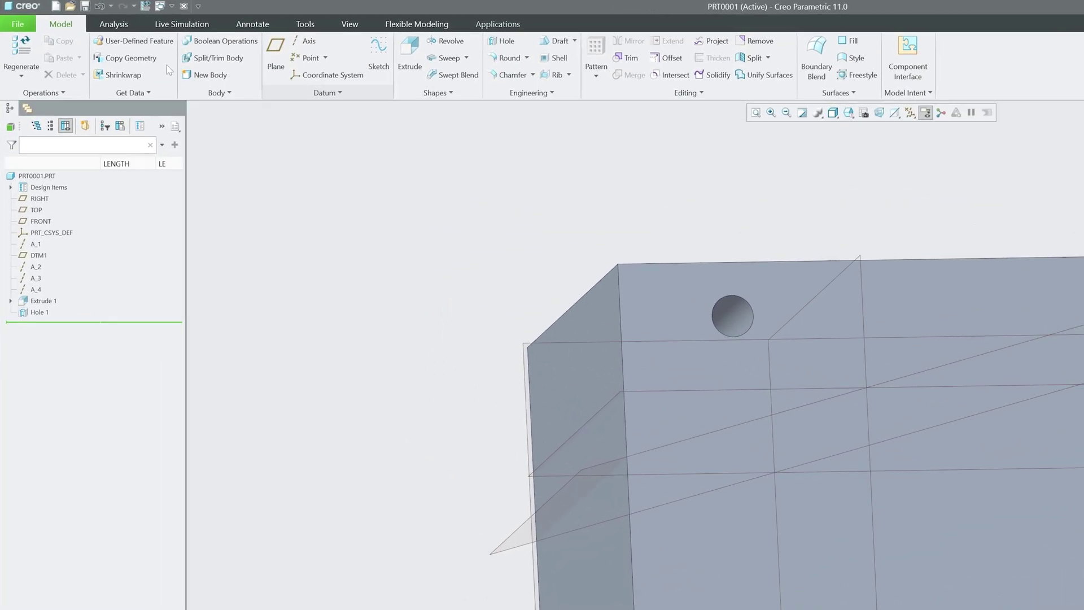
# Create a new drawing without the default template, empty with the uh.frm format.
pyautogui.click(18, 23)
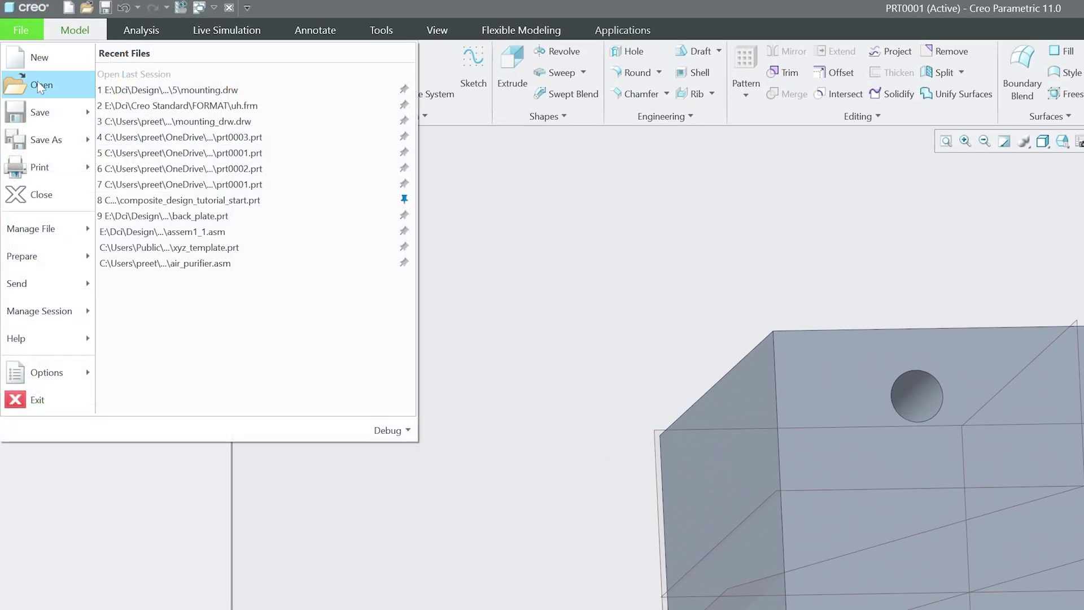
pyautogui.click(25, 46)
pyautogui.click(771, 445)
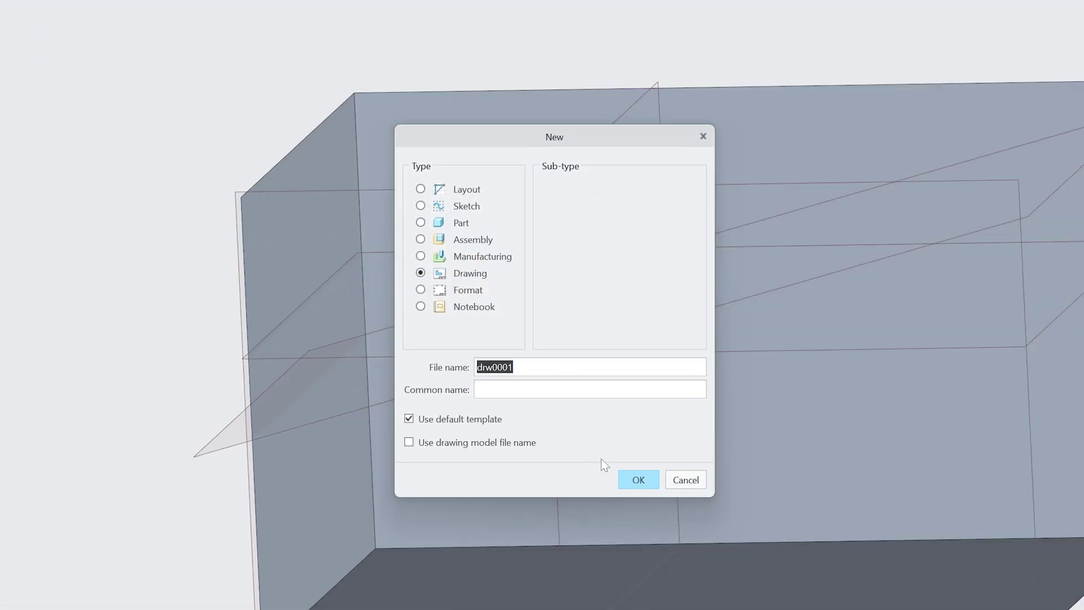
pyautogui.click(711, 589)
pyautogui.click(934, 609)
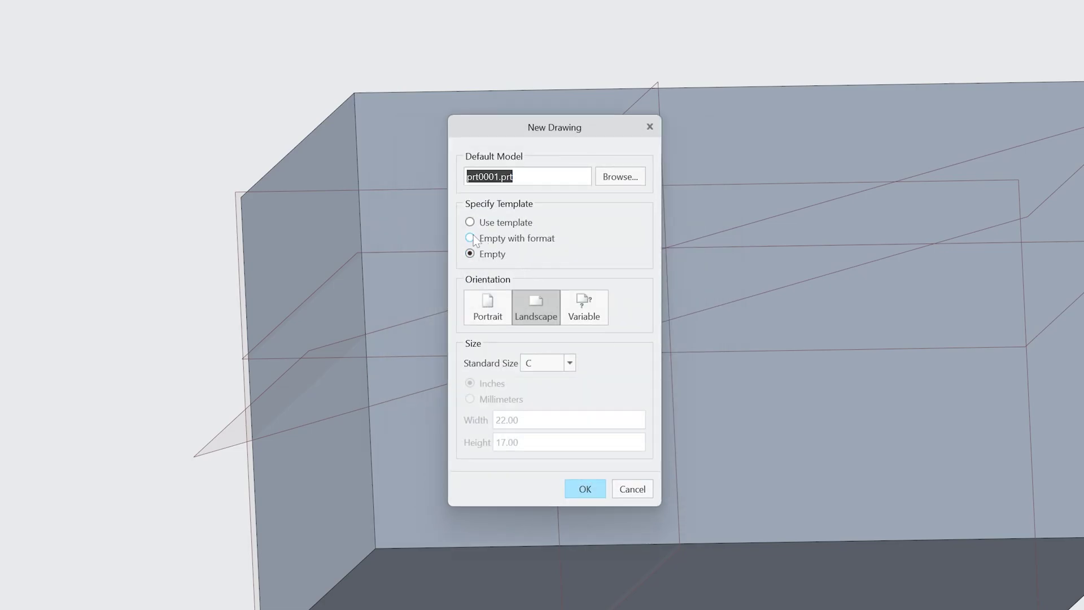
pyautogui.click(469, 239)
pyautogui.click(619, 299)
pyautogui.click(499, 256)
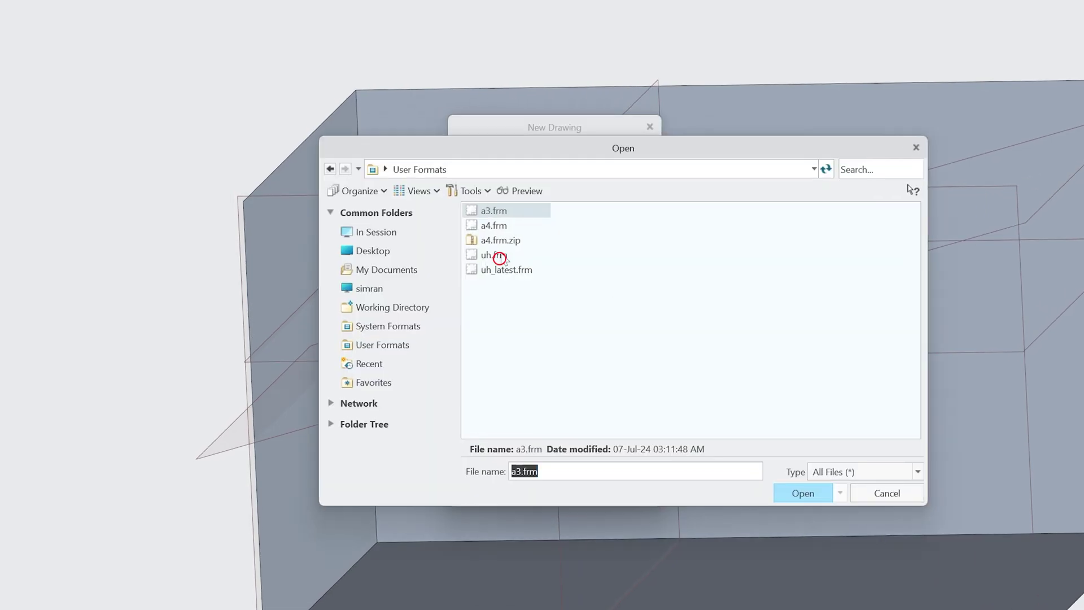
pyautogui.click(808, 491)
pyautogui.click(592, 489)
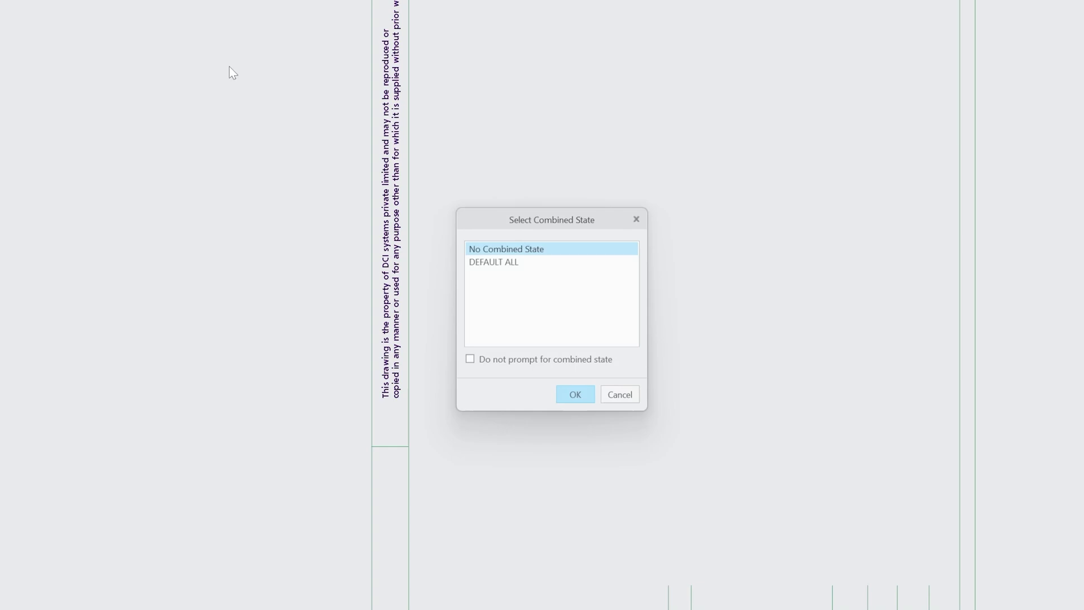
# Place a FRONT general view and a projected view to its right.
pyautogui.click(584, 405)
pyautogui.click(403, 339)
pyautogui.click(818, 332)
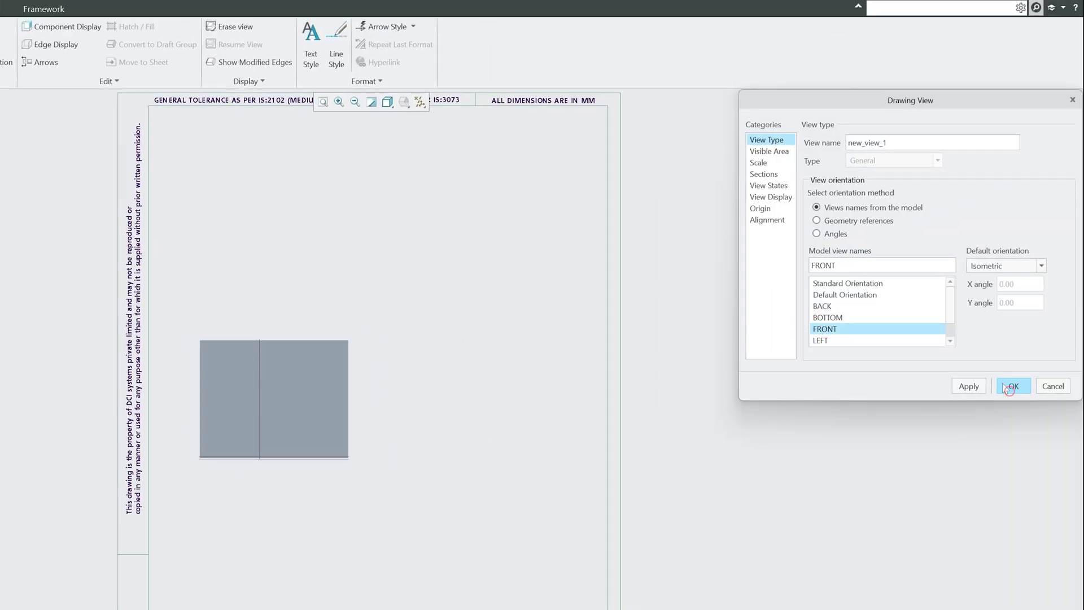
pyautogui.click(1012, 386)
pyautogui.moveTo(322, 407); pyautogui.dragTo(195, 422, button='middle')
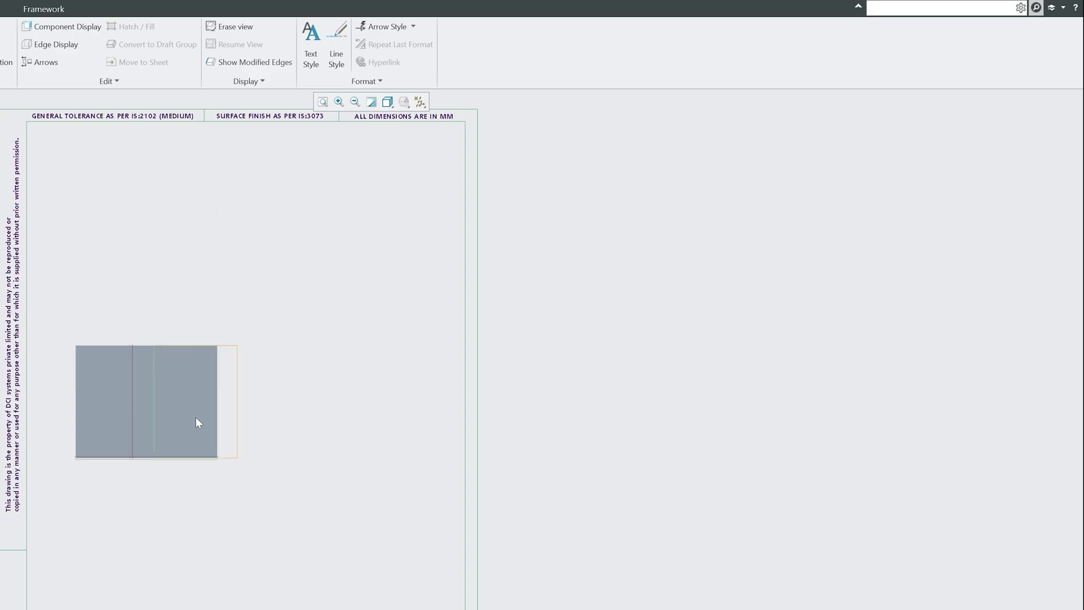
pyautogui.click(240, 367)
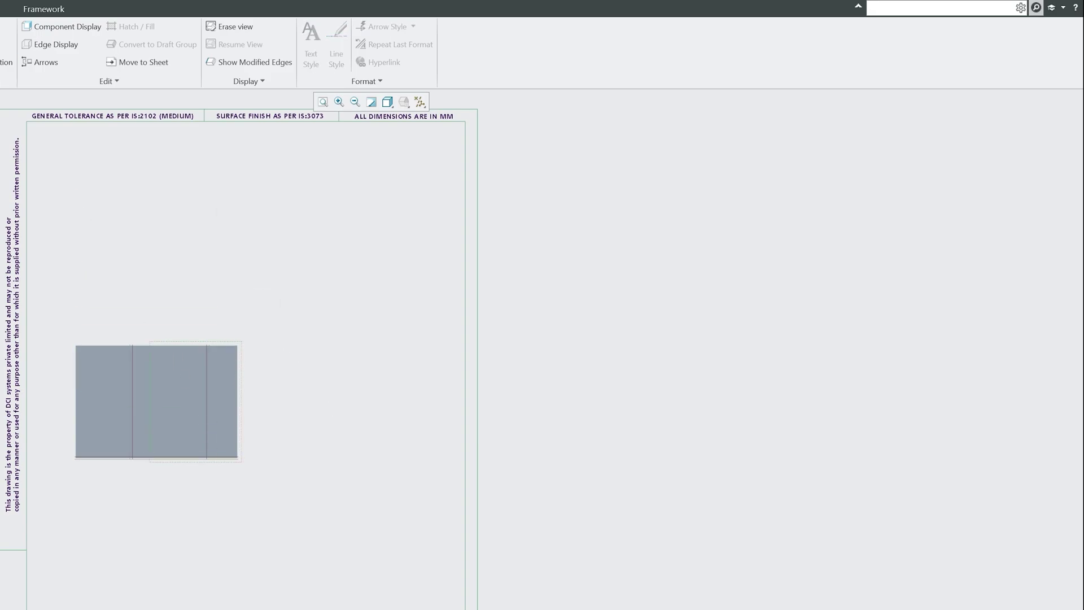
pyautogui.moveTo(203, 389); pyautogui.dragTo(356, 398)
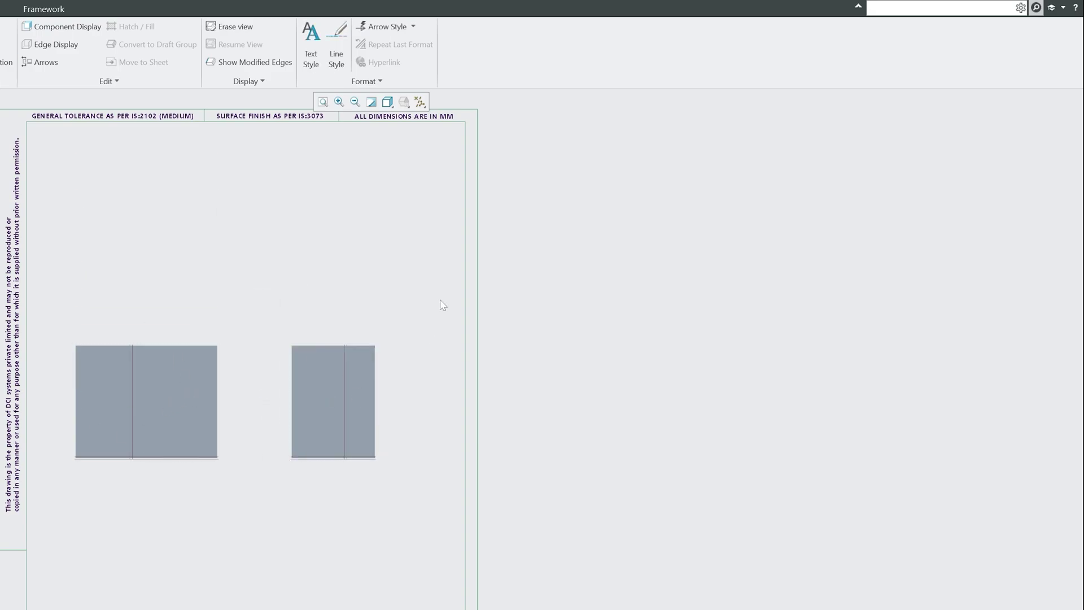
# Set the right projected view's display style to No Hidden.
pyautogui.moveTo(442, 305)
pyautogui.mouseDown()
pyautogui.moveTo(113, 506)
pyautogui.moveTo(66, 506)
pyautogui.mouseUp()
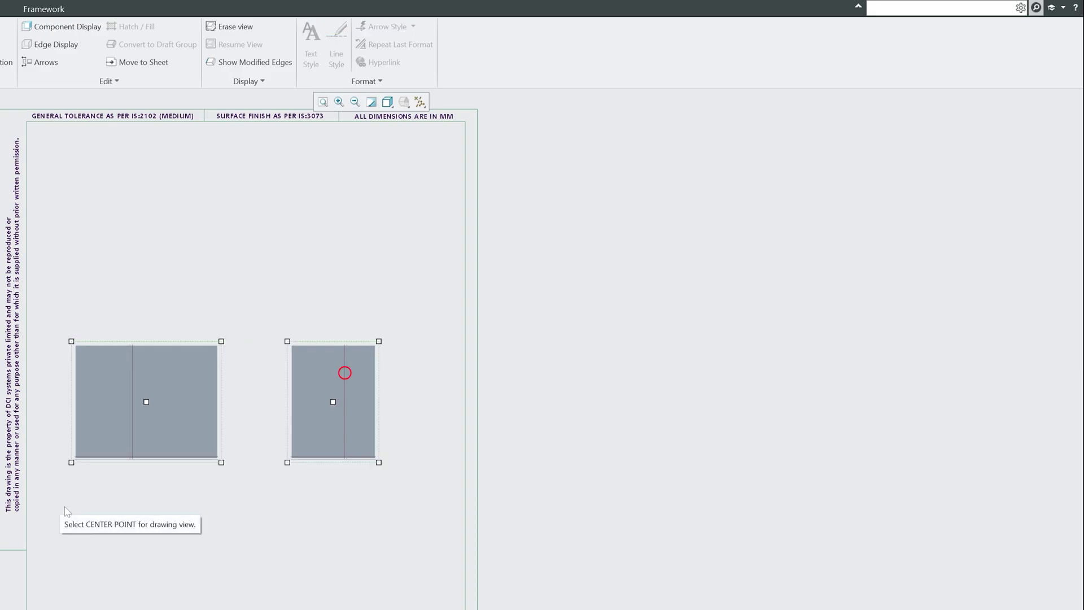
pyautogui.doubleClick(345, 374)
pyautogui.click(771, 196)
pyautogui.click(864, 155)
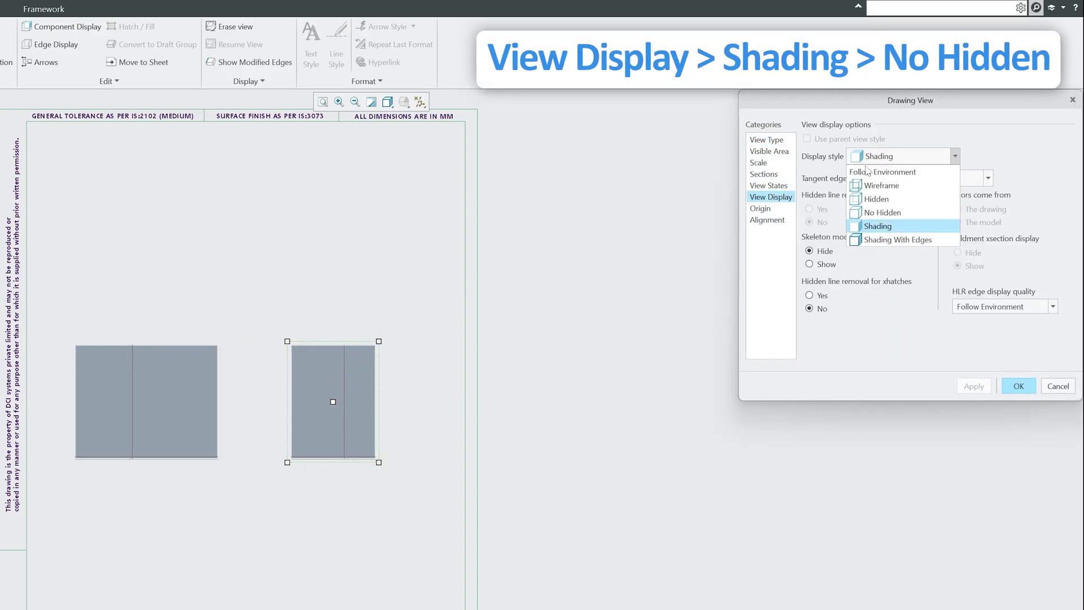
pyautogui.click(872, 213)
pyautogui.click(975, 386)
# Confirm No Hidden on the right view and set the left view to No Hidden too.
pyautogui.click(1010, 384)
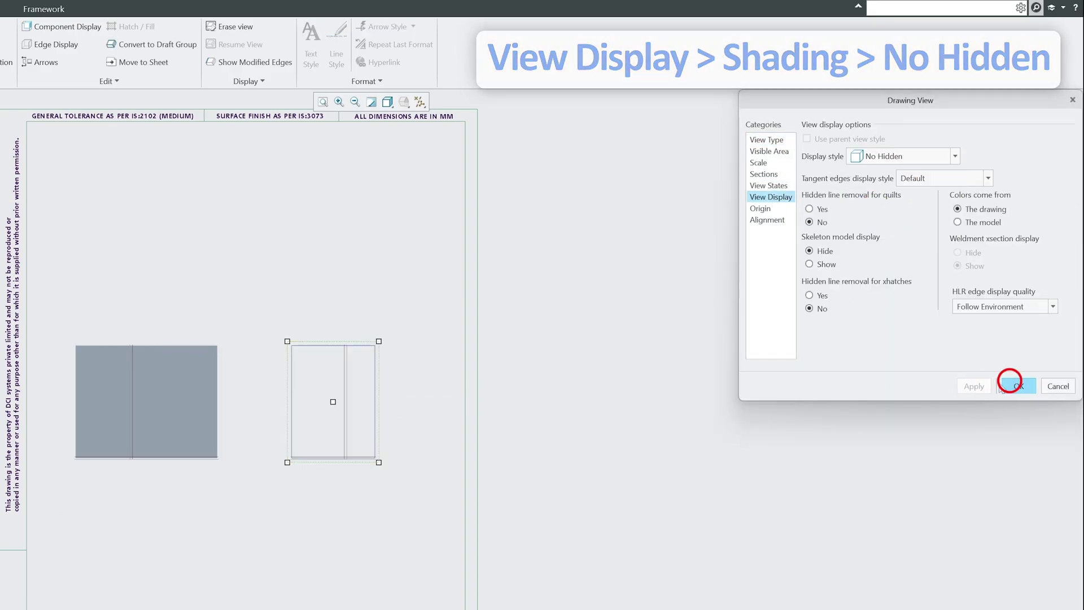
pyautogui.doubleClick(147, 359)
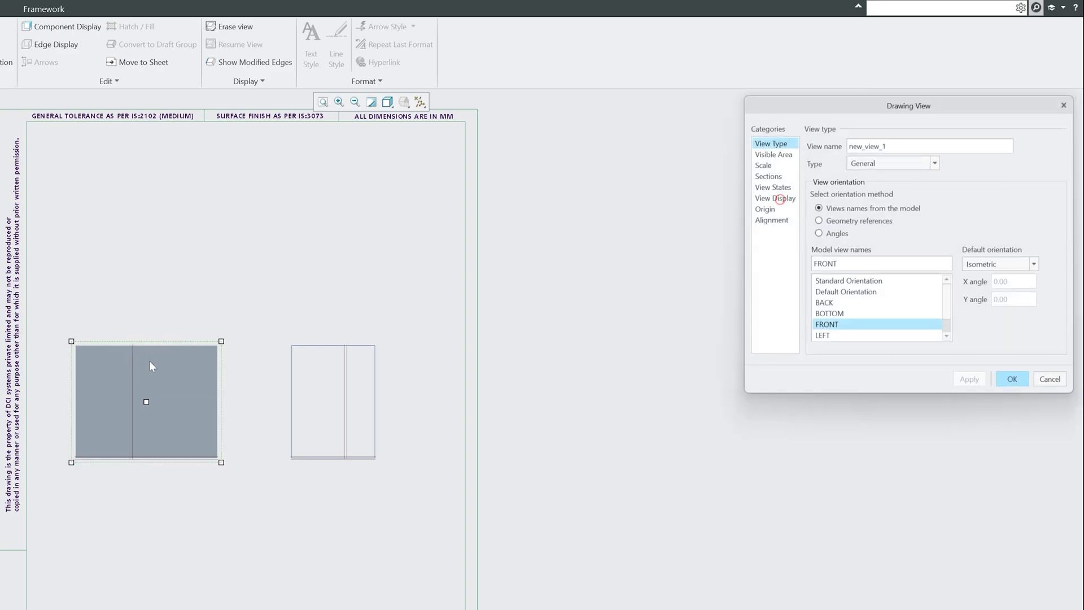
pyautogui.click(771, 196)
pyautogui.click(874, 157)
pyautogui.click(872, 213)
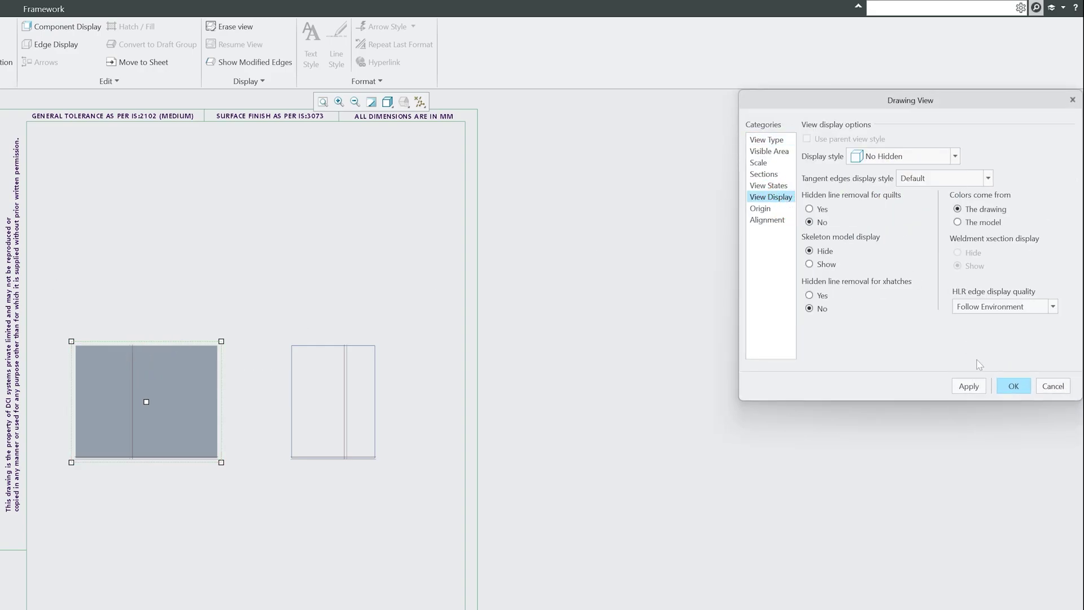
pyautogui.click(1018, 386)
pyautogui.scroll(1, 316, 368)
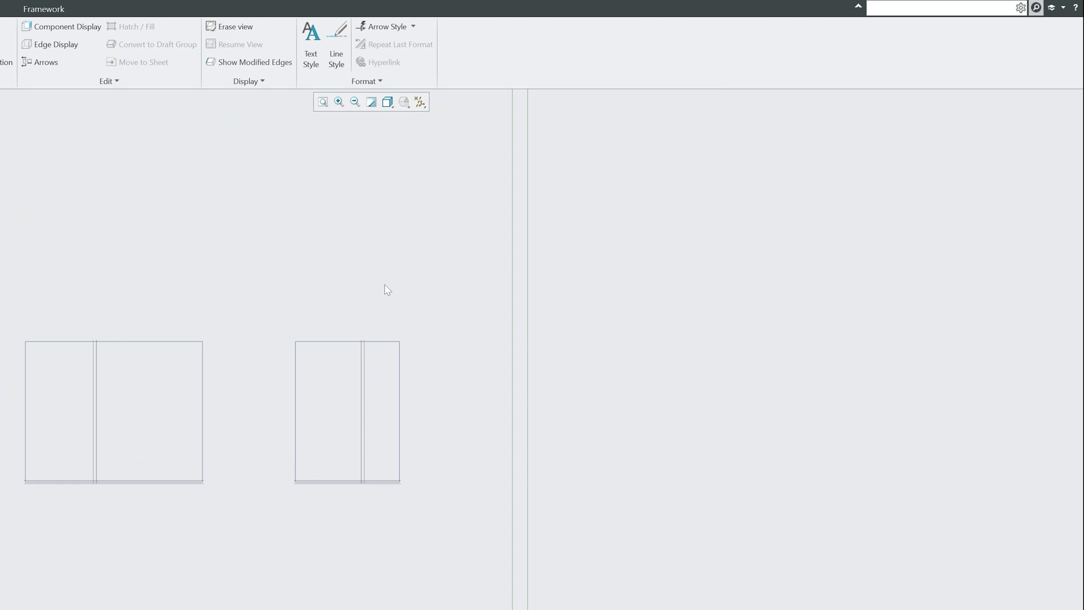
# Change the right view and then the left view to the Hidden display style.
pyautogui.doubleClick(338, 380)
pyautogui.click(816, 187)
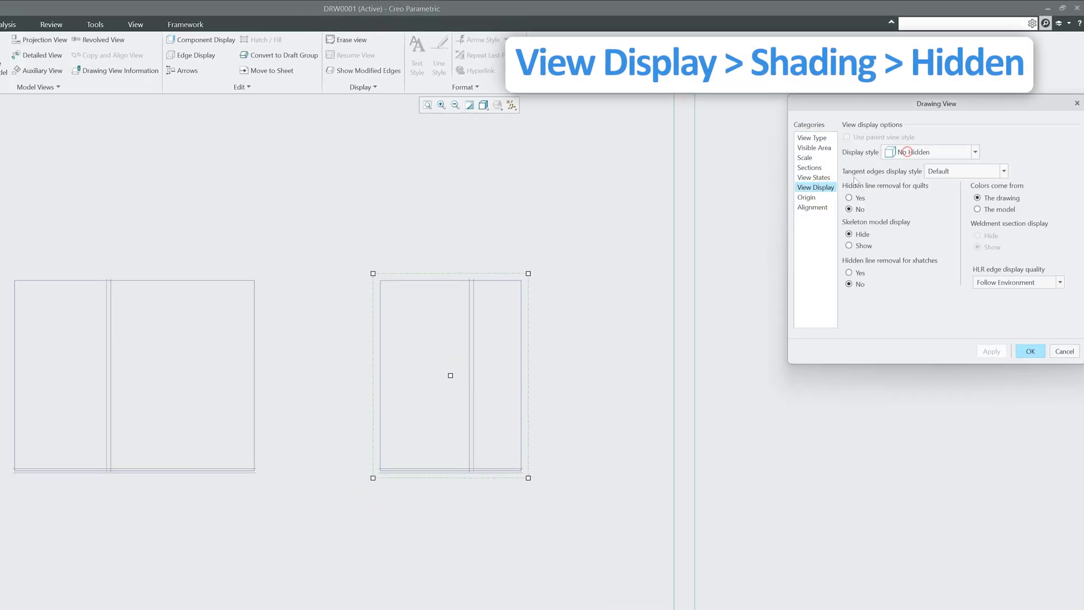
pyautogui.click(907, 152)
pyautogui.click(909, 189)
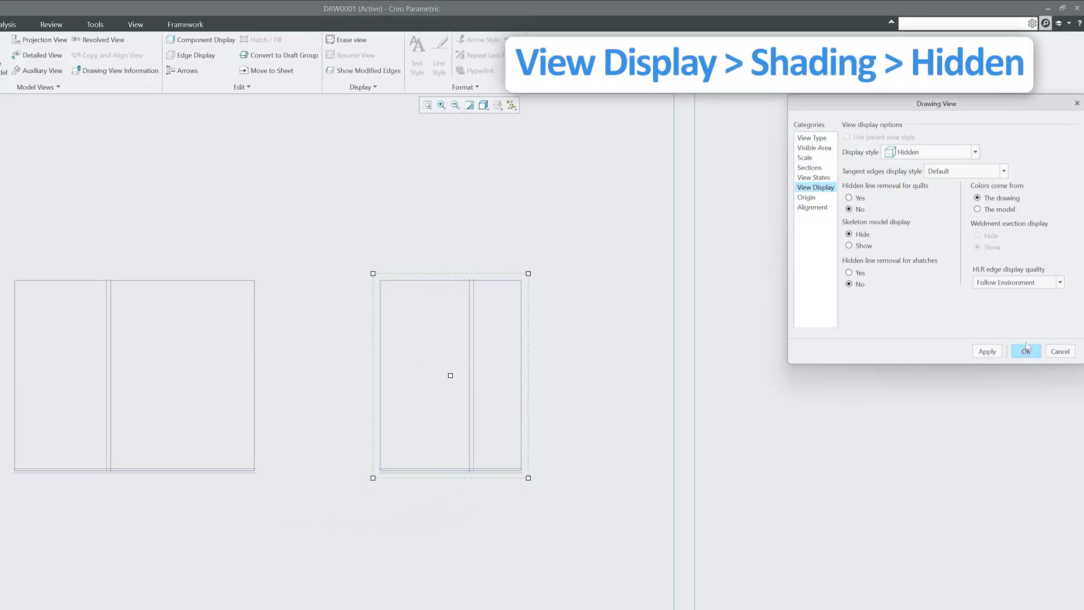
pyautogui.click(1026, 351)
pyautogui.click(232, 311)
pyautogui.click(242, 287)
pyautogui.click(820, 187)
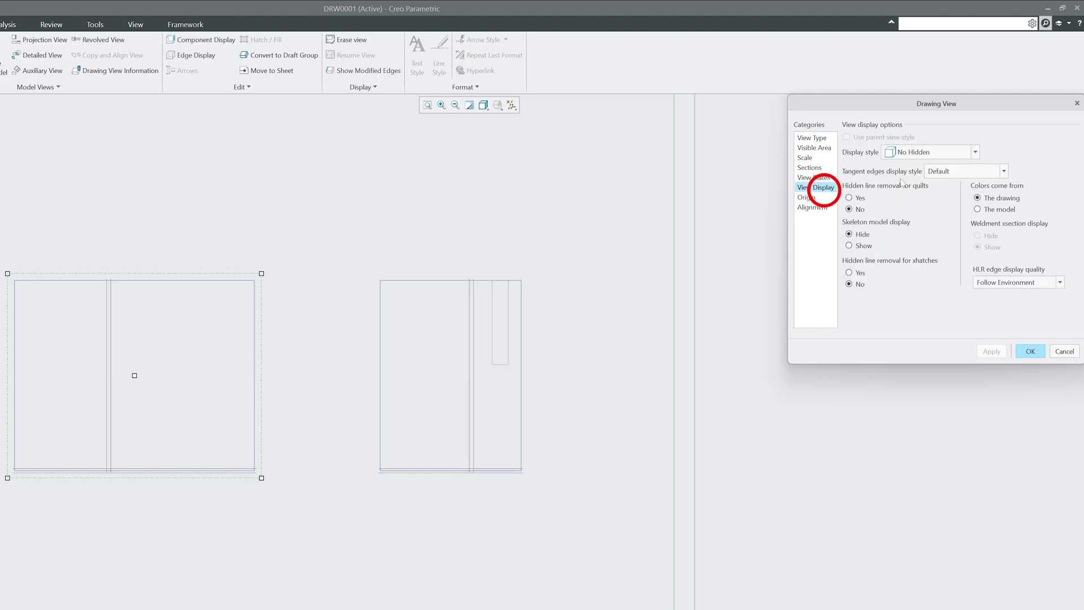
pyautogui.click(949, 153)
pyautogui.click(915, 189)
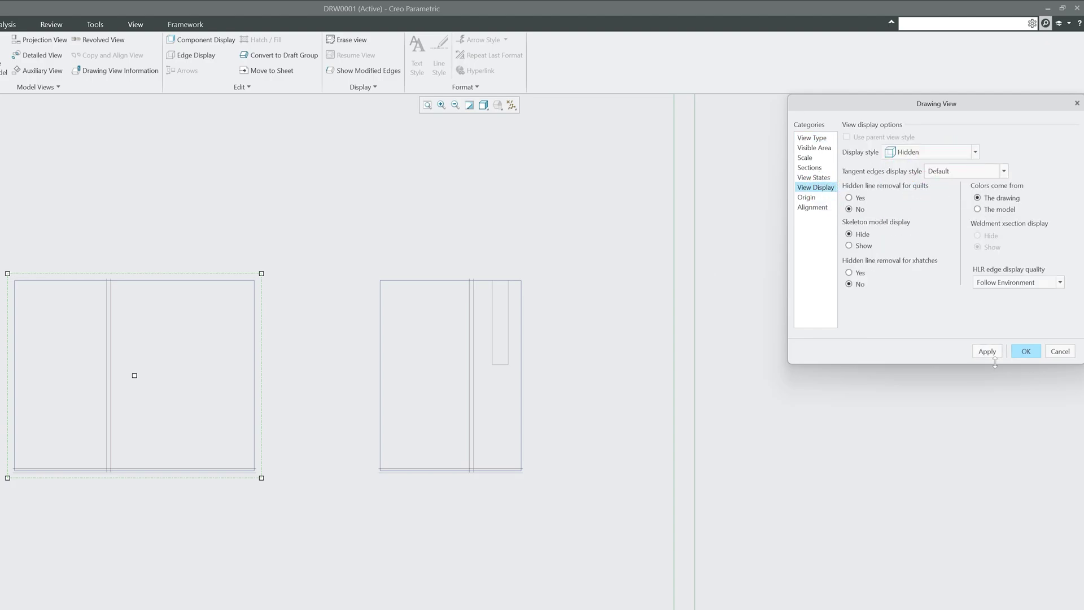
pyautogui.click(1026, 351)
# Dimension the left view's top edge, placing the 178.91 dimension above the view.
pyautogui.click(144, 24)
pyautogui.click(238, 54)
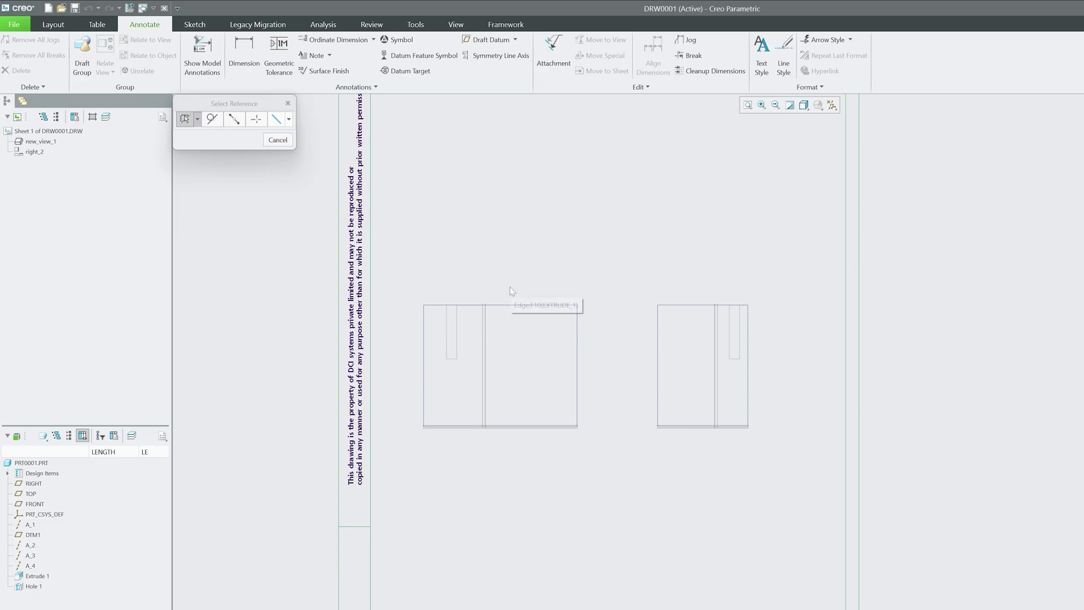
pyautogui.click(510, 303)
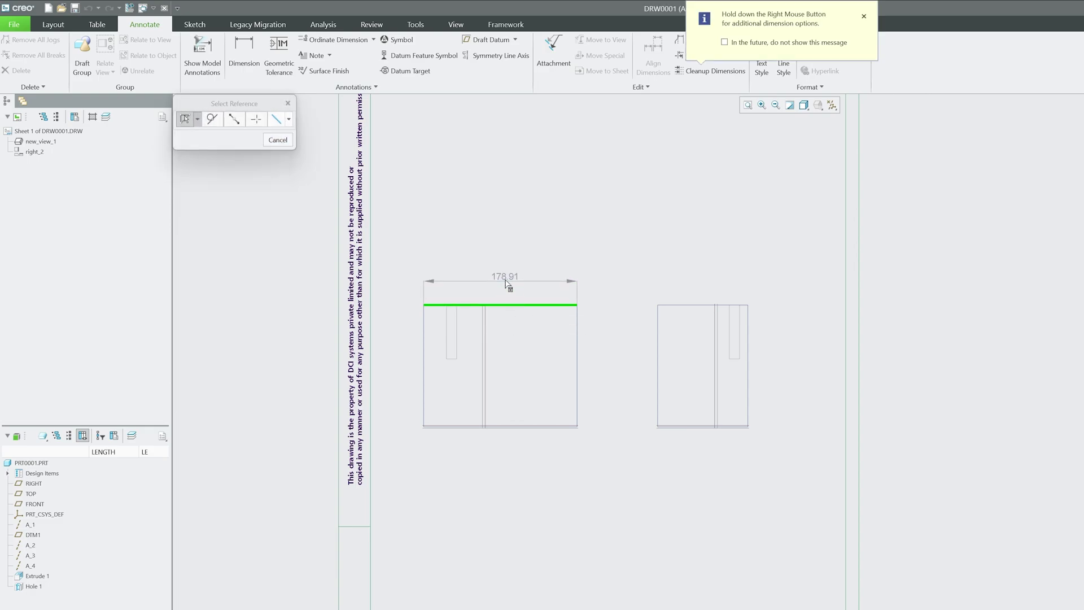
pyautogui.middleClick(505, 280)
pyautogui.click(285, 140)
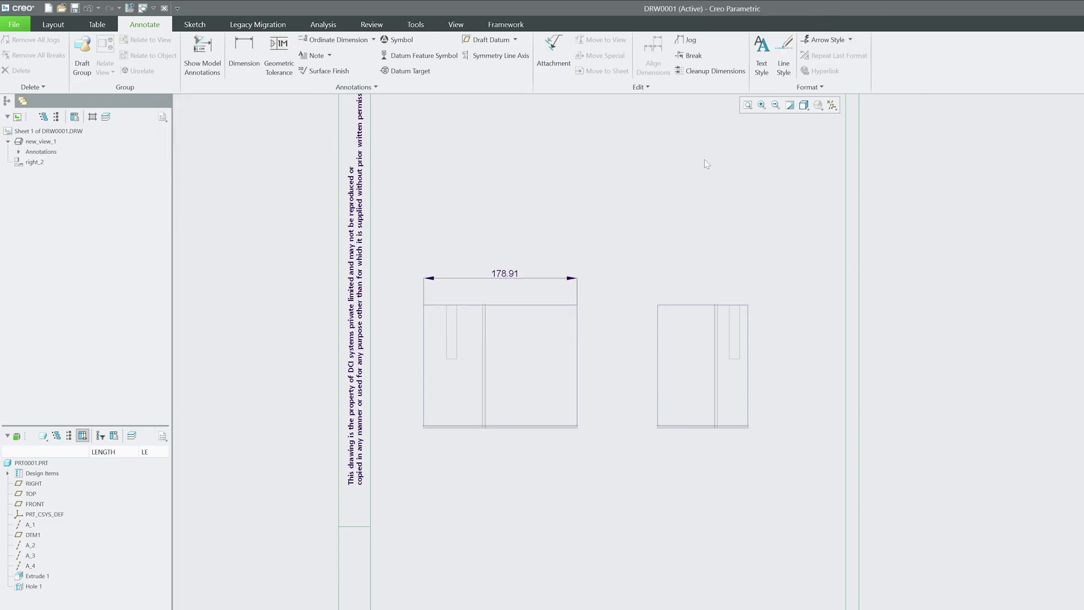
# Verify the 178.91 dimension's font is Arial WGL on the Format tab.
pyautogui.scroll(3, 482, 233)
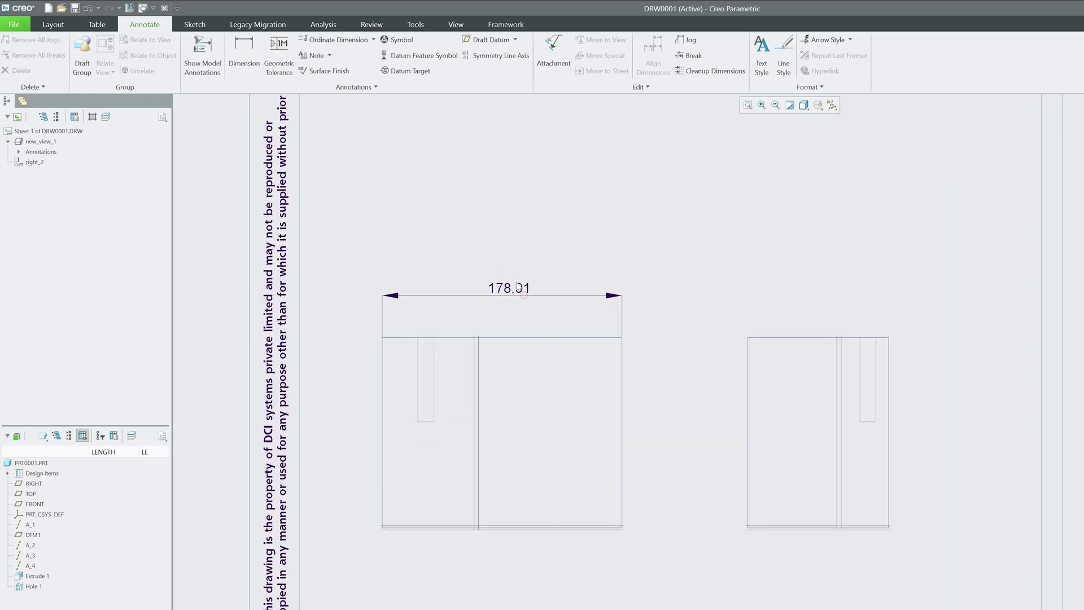
pyautogui.click(525, 295)
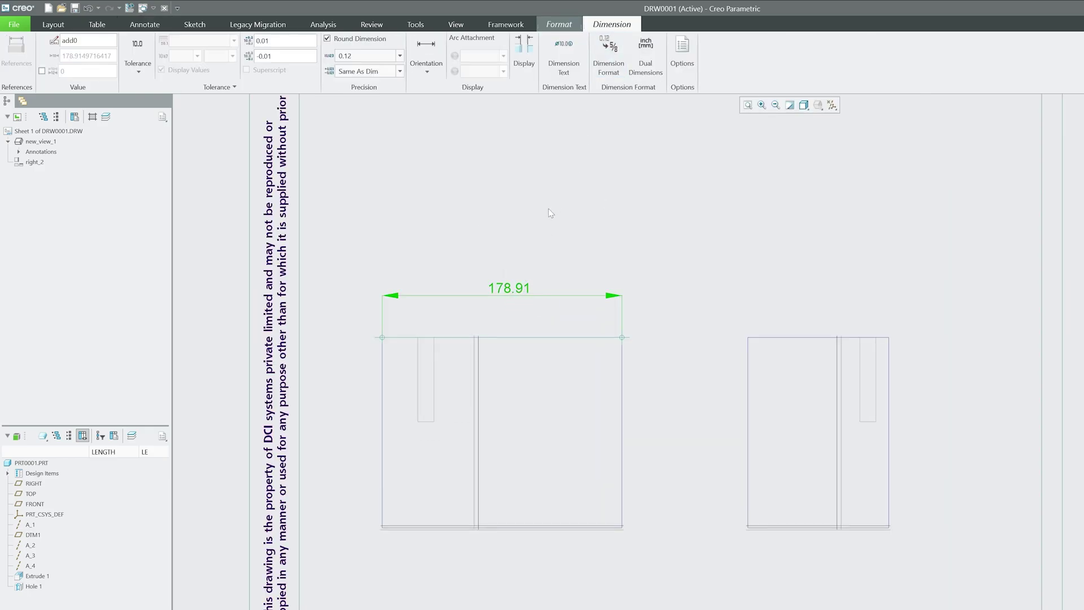
pyautogui.click(551, 24)
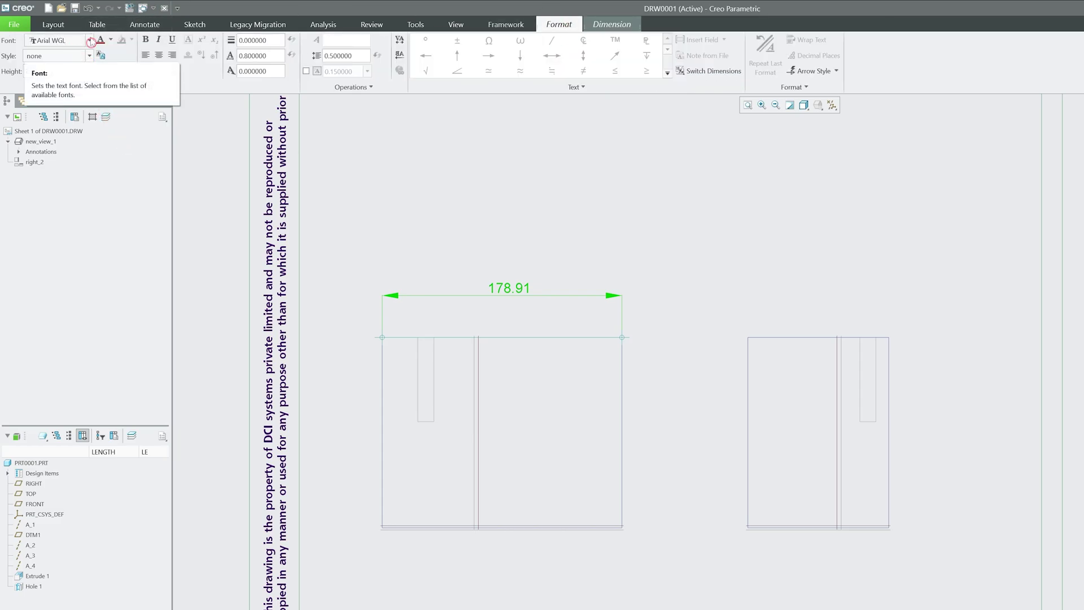
pyautogui.click(89, 41)
pyautogui.click(89, 41)
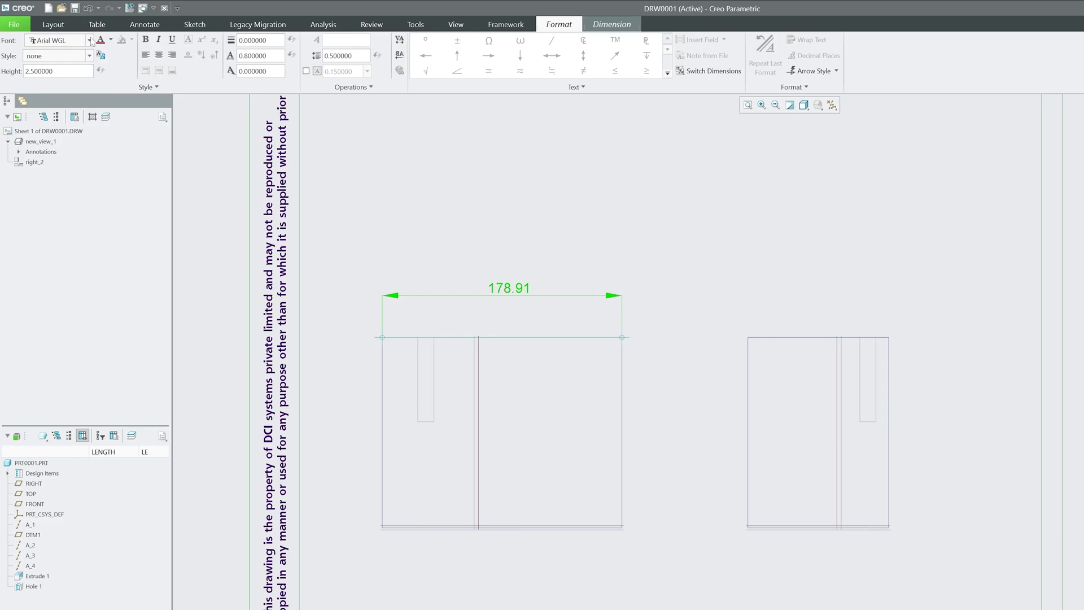
pyautogui.click(478, 213)
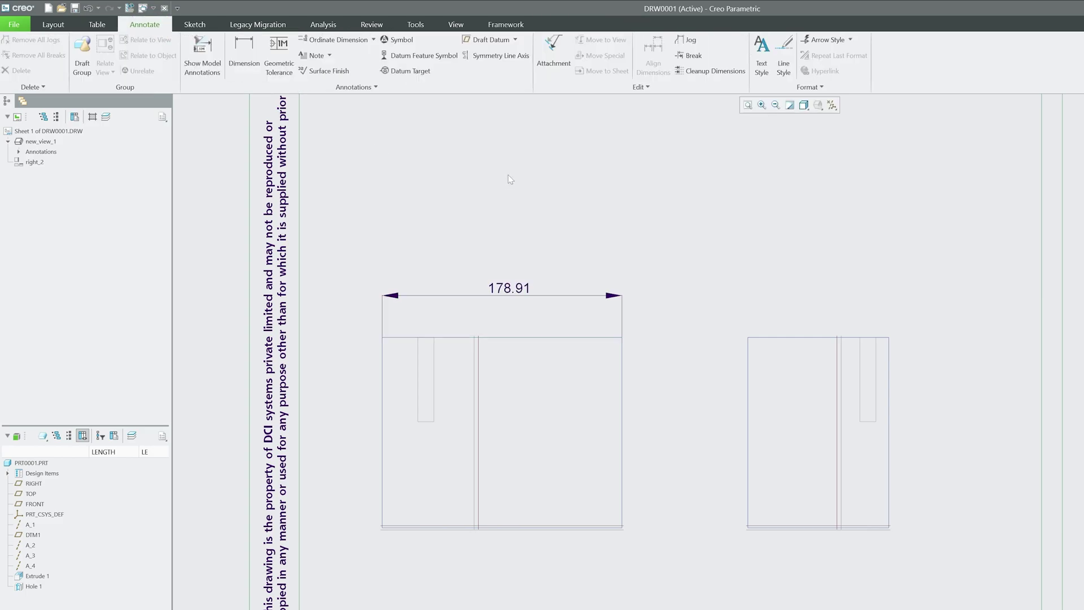
# Close the drawing window and exit Creo Parametric, confirming with Yes.
pyautogui.click(456, 24)
pyautogui.click(495, 58)
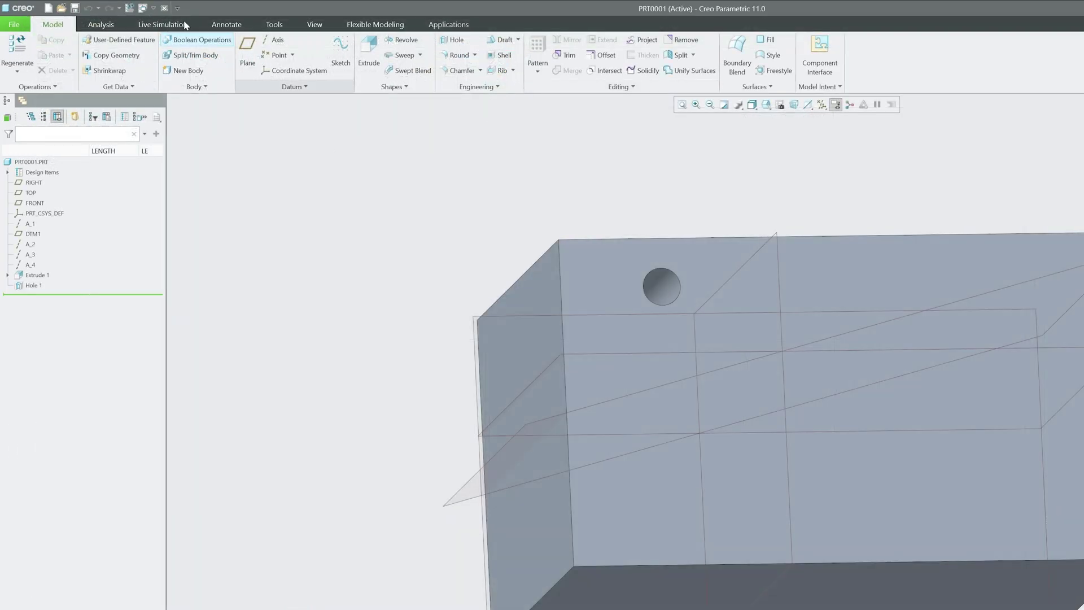
pyautogui.click(13, 24)
pyautogui.click(22, 289)
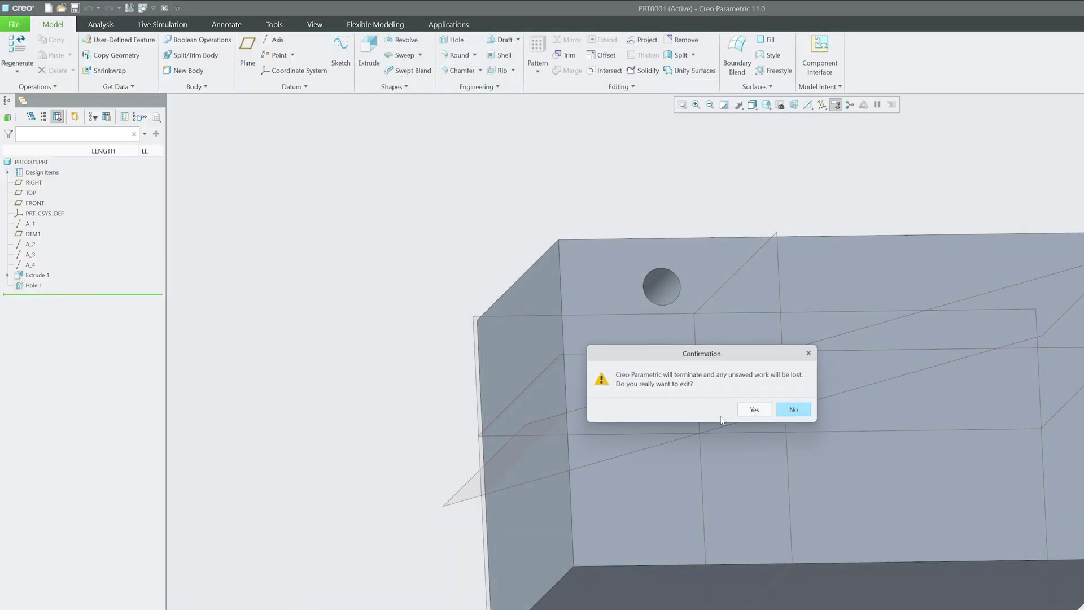
pyautogui.click(764, 410)
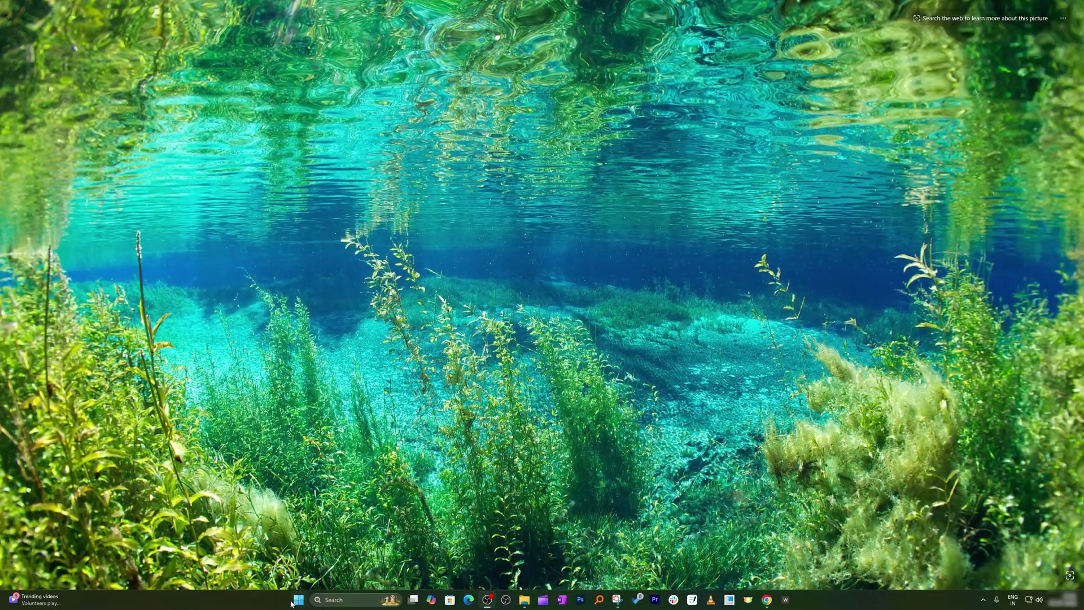
# Search the Start menu for Creo and relaunch Creo Parametric 11.0.
pyautogui.click(298, 599)
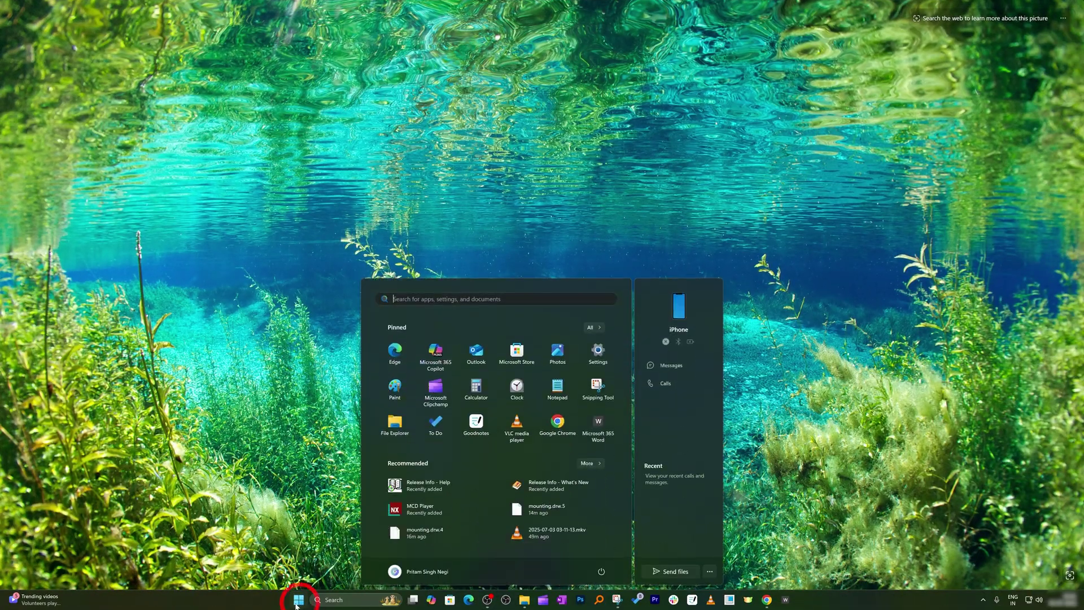
pyautogui.write('cree')
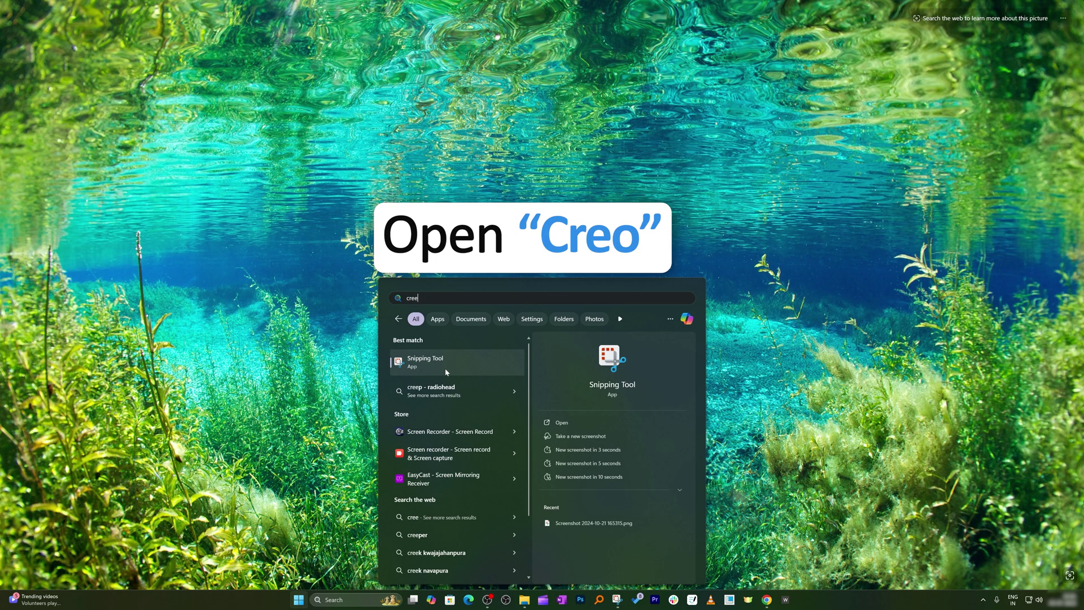
pyautogui.press('BackSpace')
pyautogui.write('o')
pyautogui.click(458, 361)
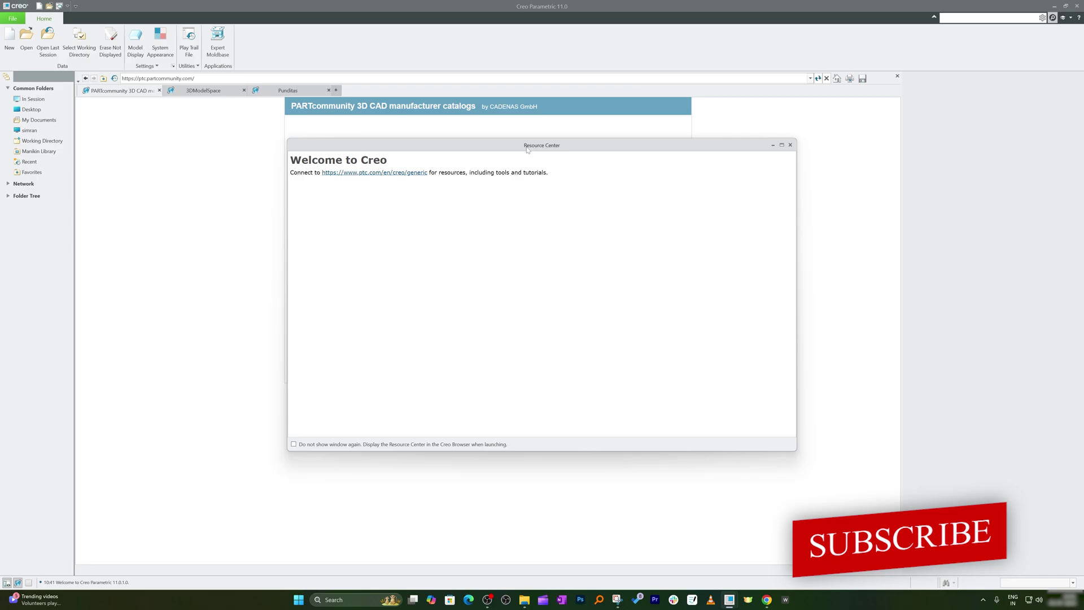
pyautogui.click(12, 19)
# Reopen BACK_PLATE from recent files and create drawing DRW0001 without default template on uh.frm.
pyautogui.click(136, 126)
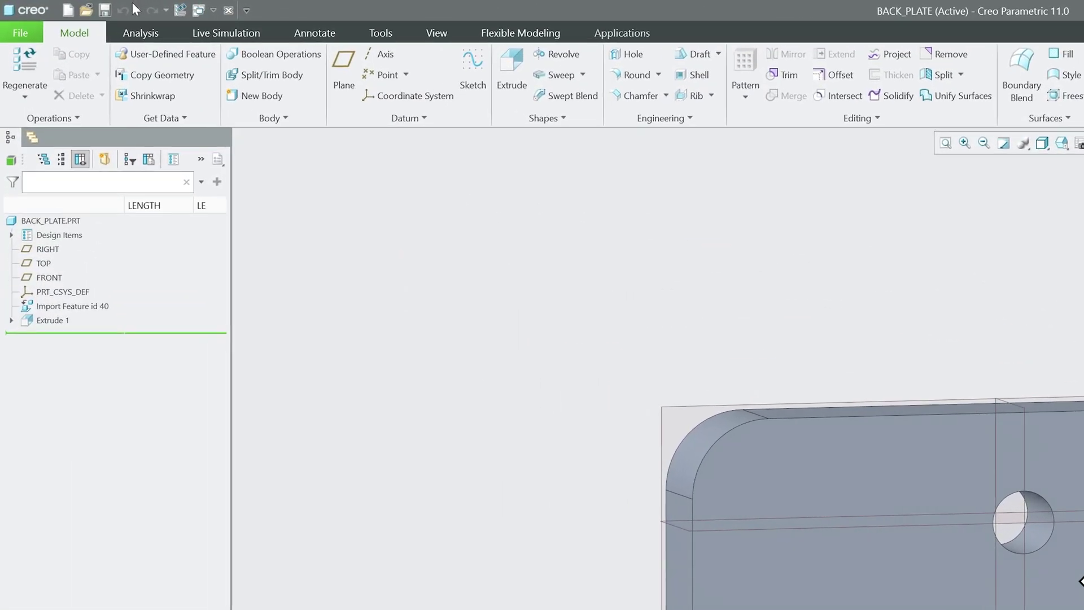
pyautogui.click(21, 33)
pyautogui.click(25, 62)
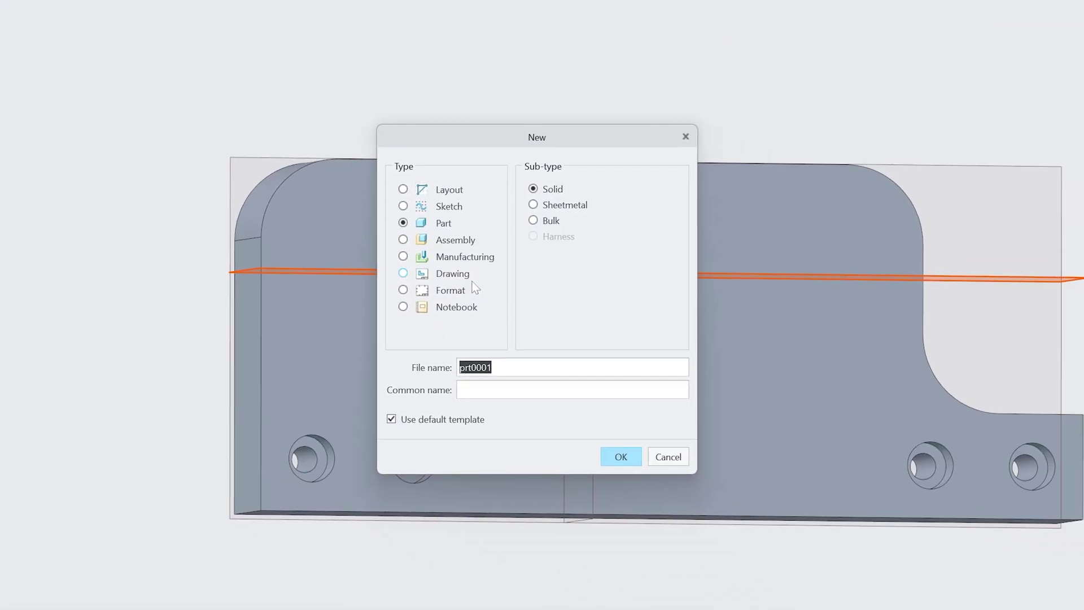
pyautogui.click(443, 289)
pyautogui.click(412, 272)
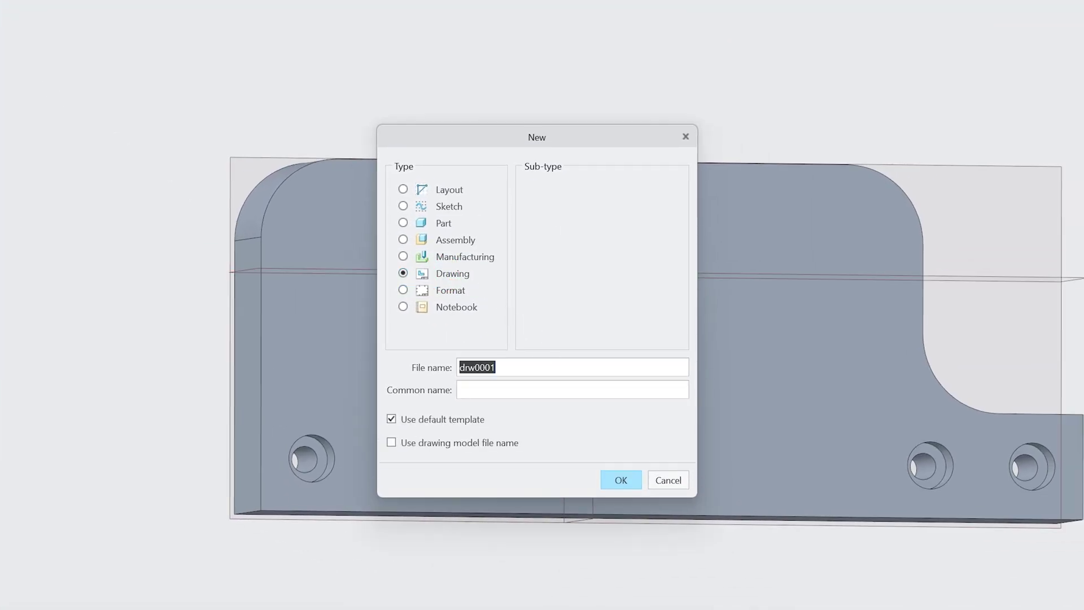
pyautogui.click(468, 421)
pyautogui.click(632, 479)
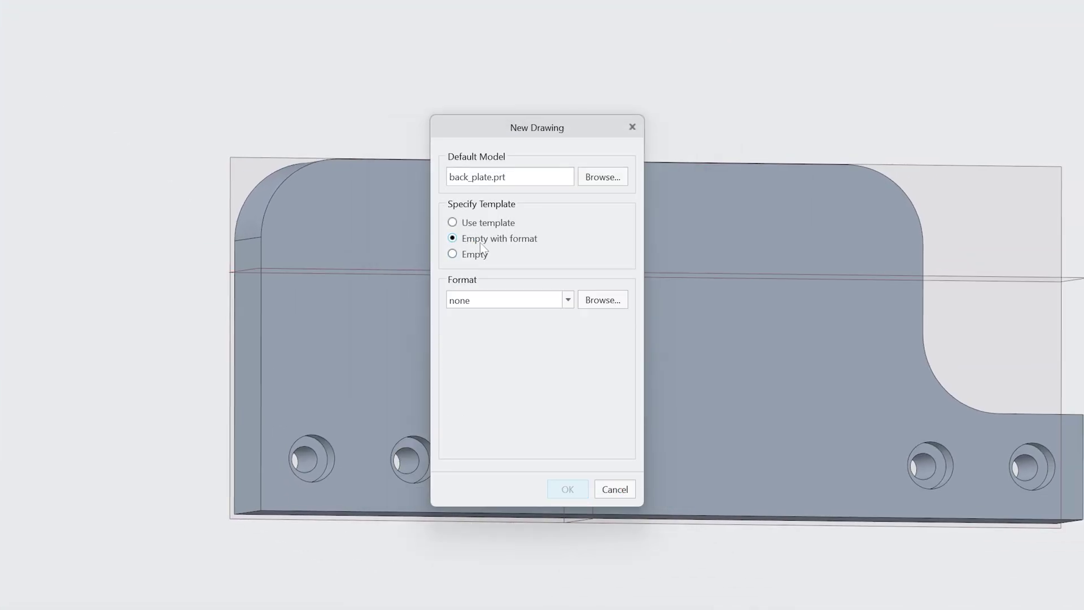
pyautogui.click(602, 300)
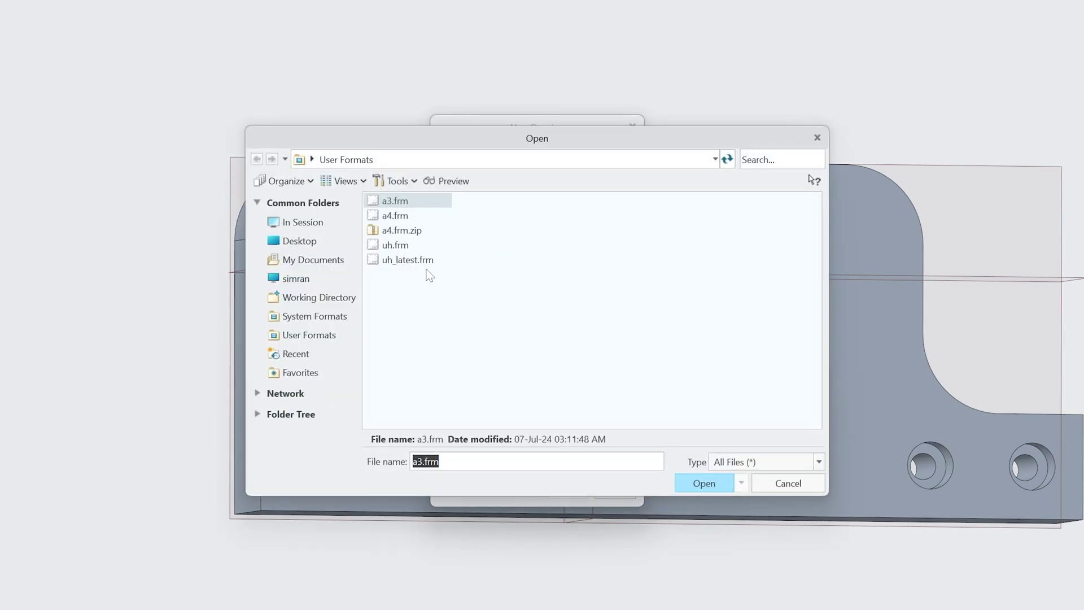
pyautogui.click(418, 246)
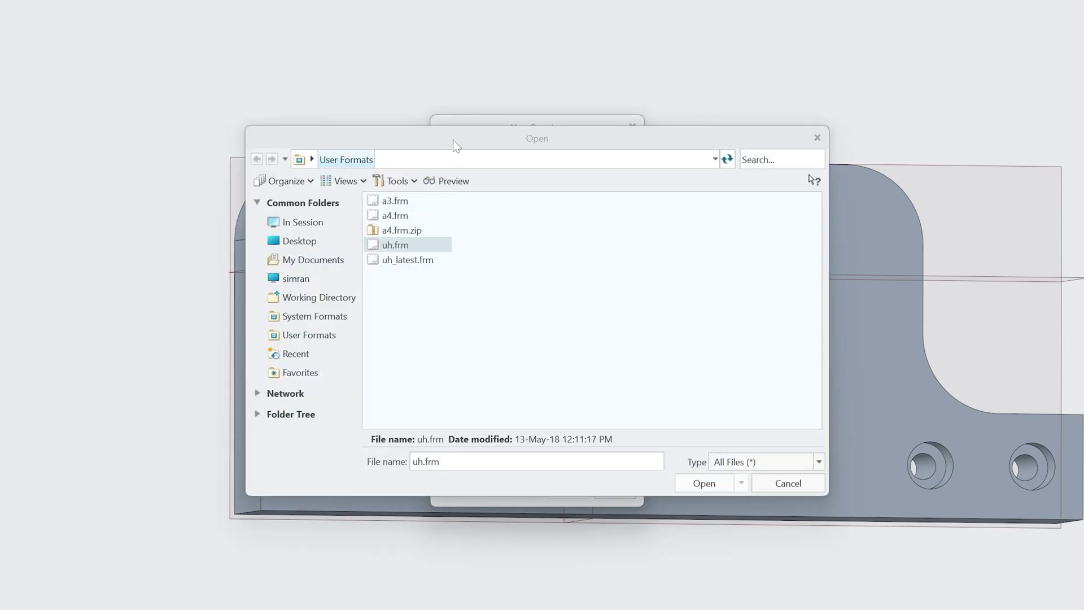
pyautogui.click(394, 246)
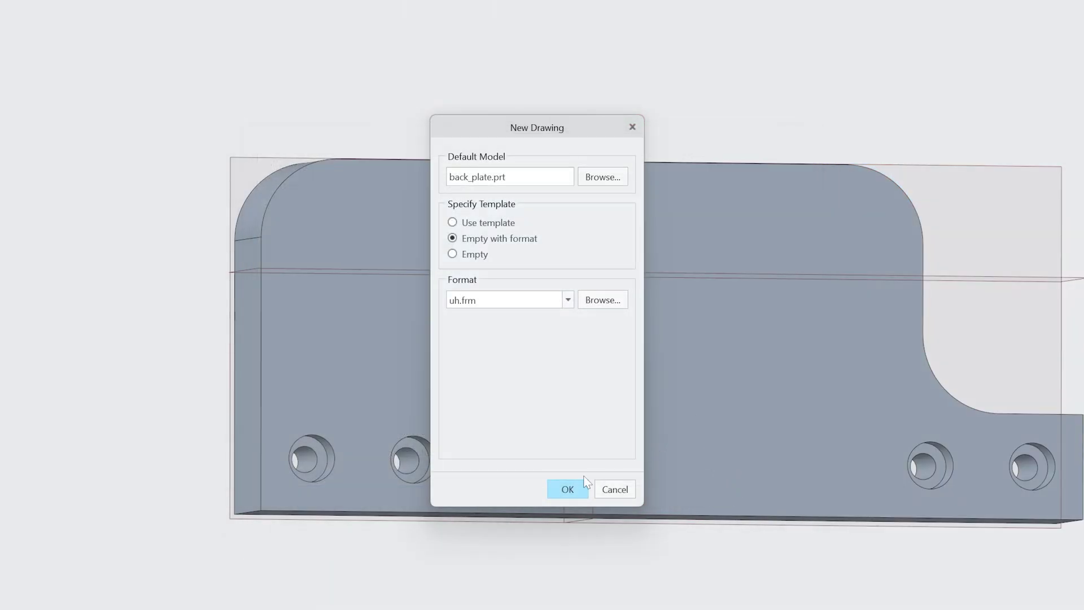
pyautogui.click(574, 487)
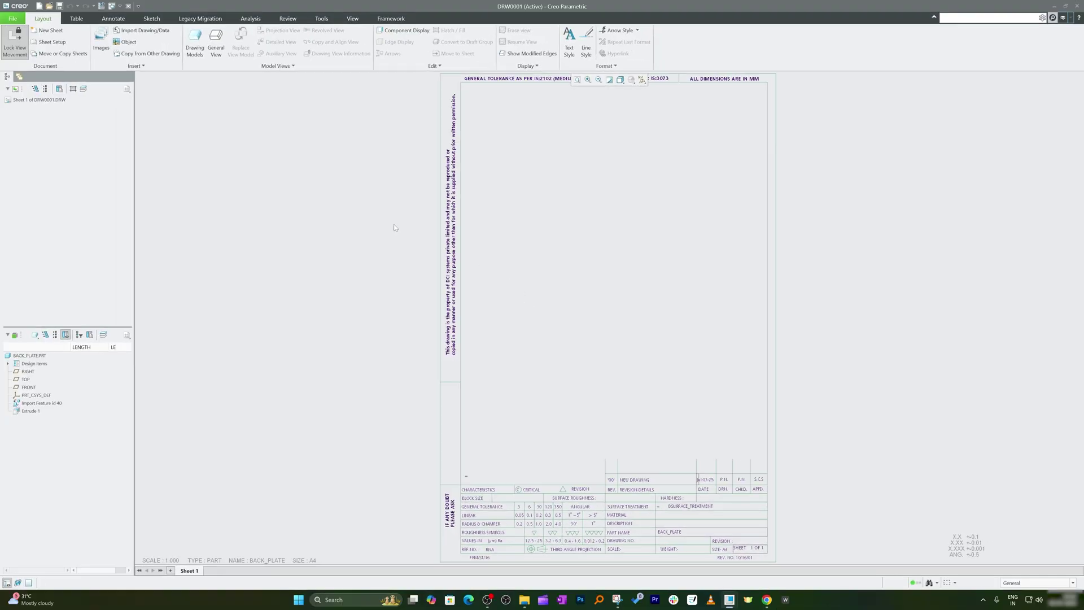
# Place a general view near the sheet centre and set its display style to Hidden.
pyautogui.click(220, 43)
pyautogui.click(557, 357)
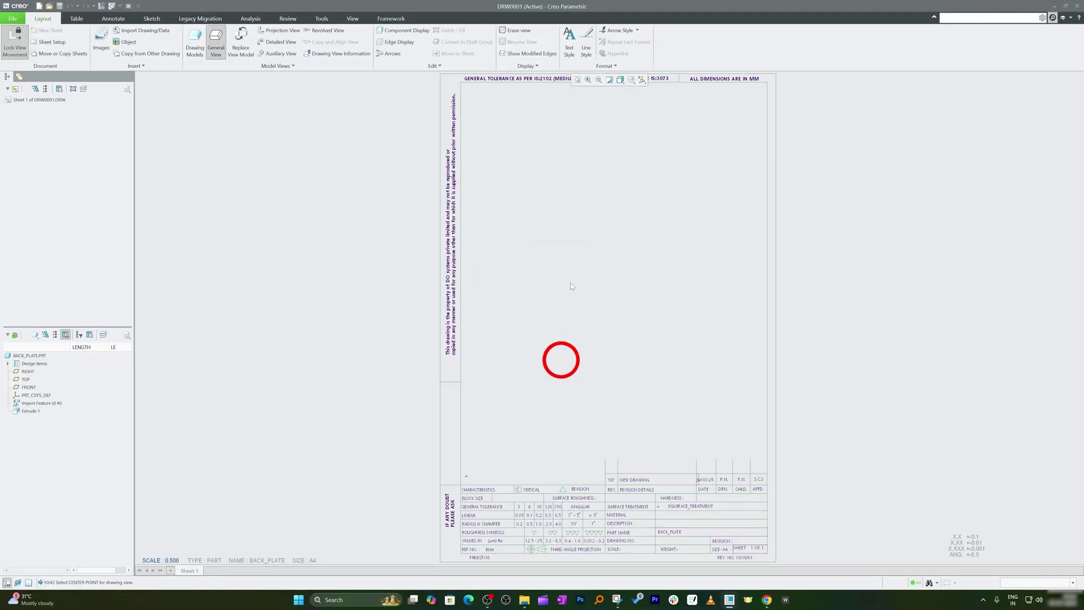
pyautogui.click(569, 282)
pyautogui.click(871, 128)
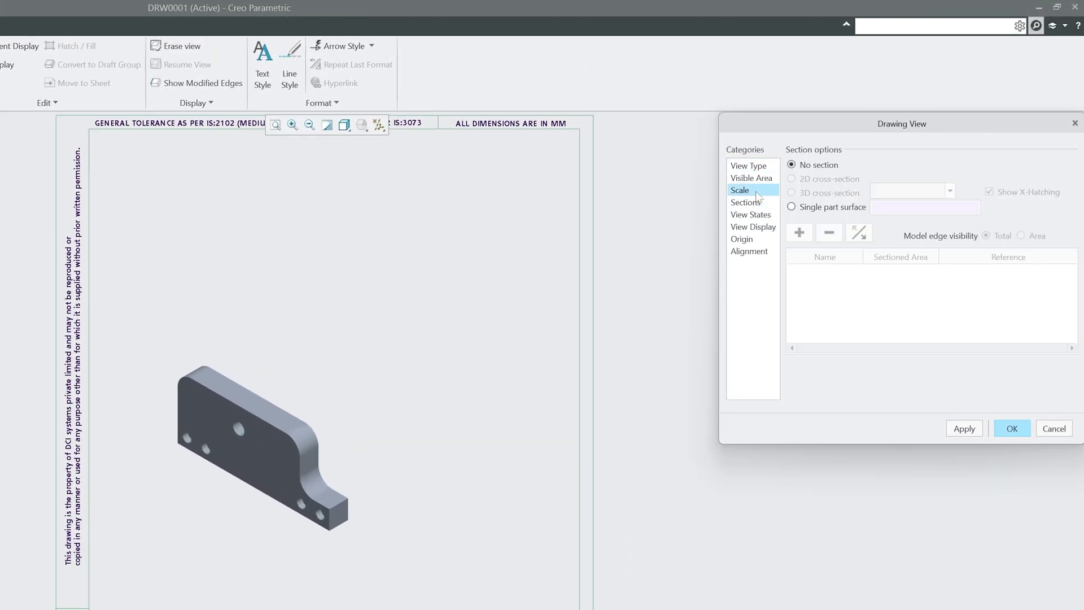
pyautogui.click(757, 194)
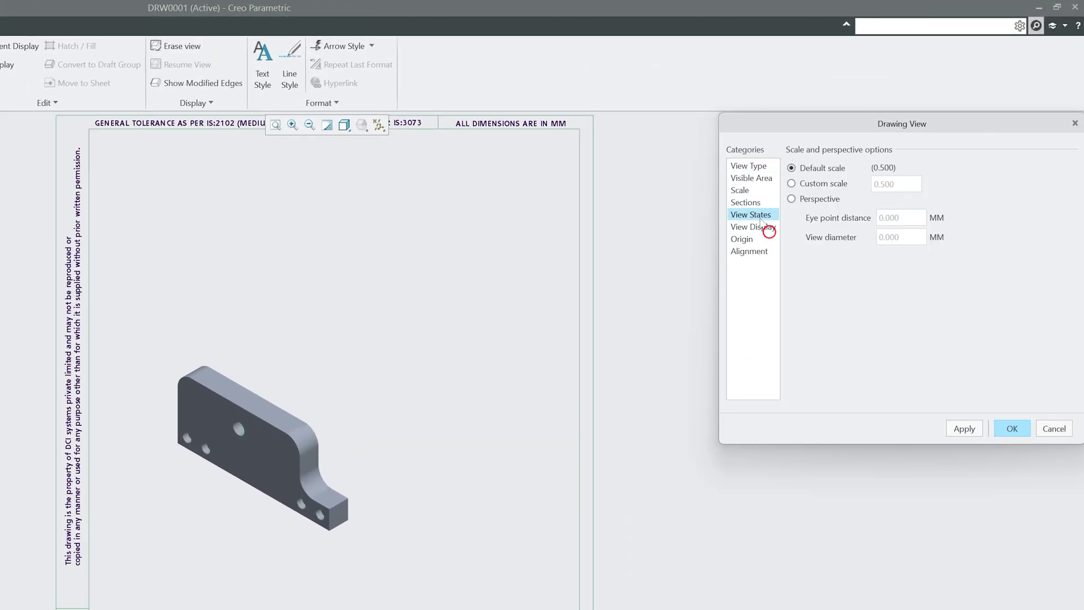
pyautogui.click(753, 227)
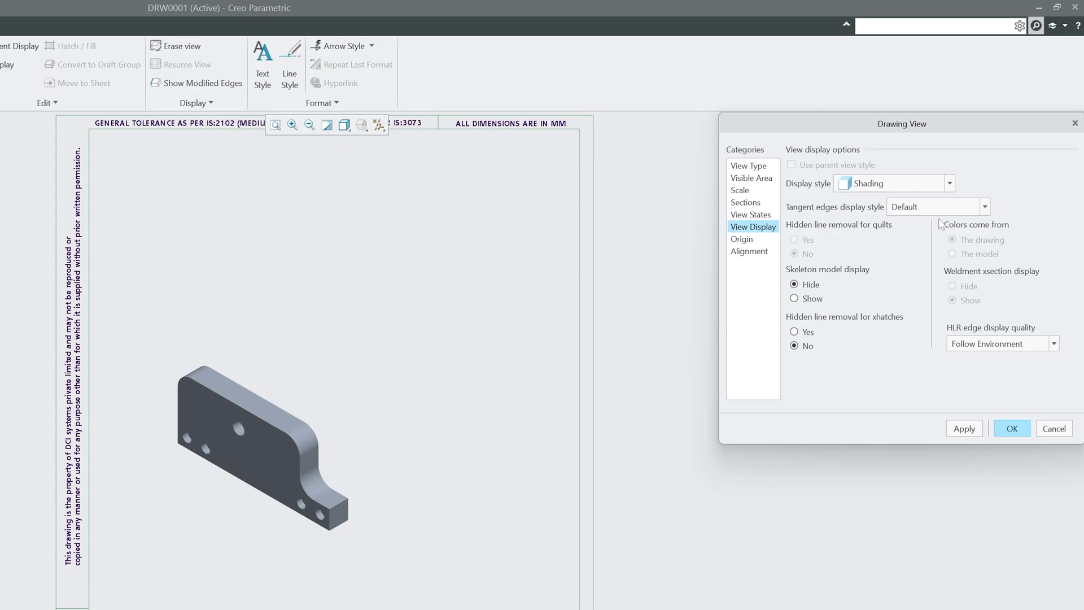
pyautogui.click(913, 180)
pyautogui.click(900, 232)
pyautogui.click(967, 429)
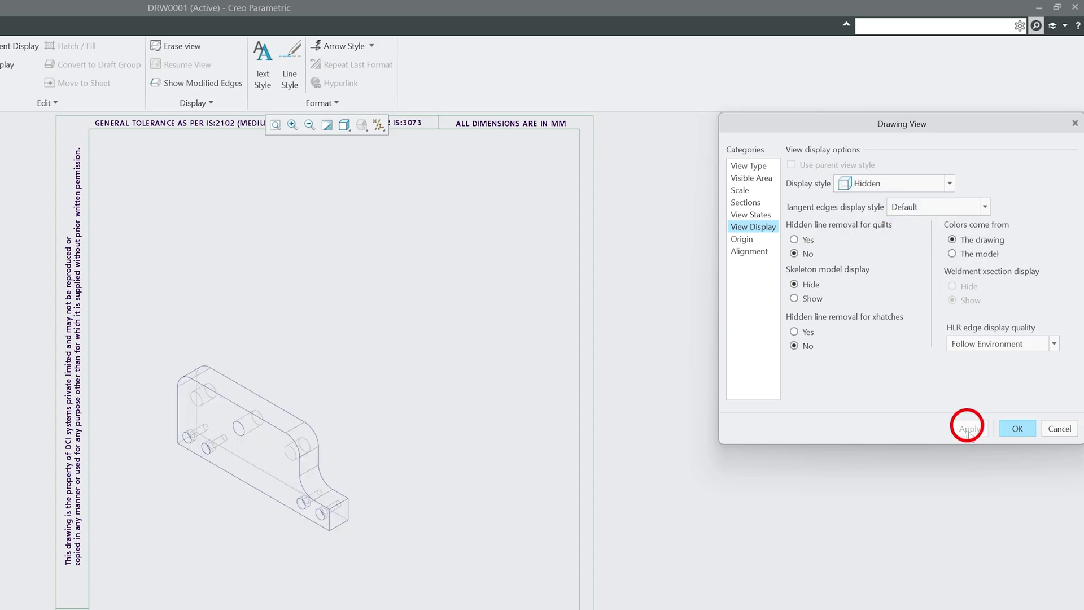
# Orient the general view to FRONT and confirm the view settings.
pyautogui.click(756, 191)
pyautogui.click(754, 216)
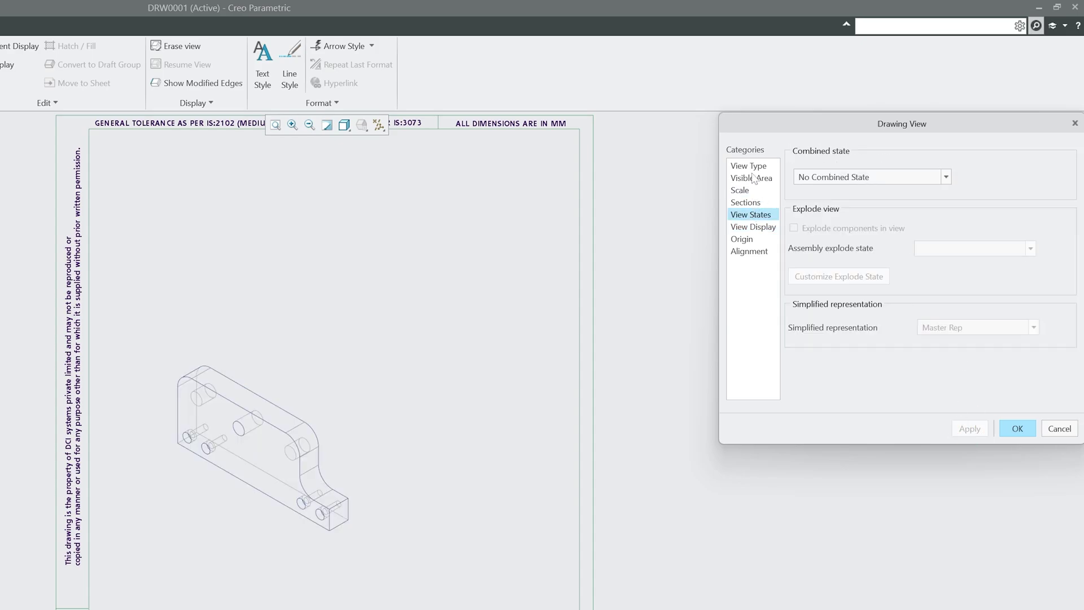
pyautogui.click(752, 178)
pyautogui.click(751, 166)
pyautogui.click(818, 368)
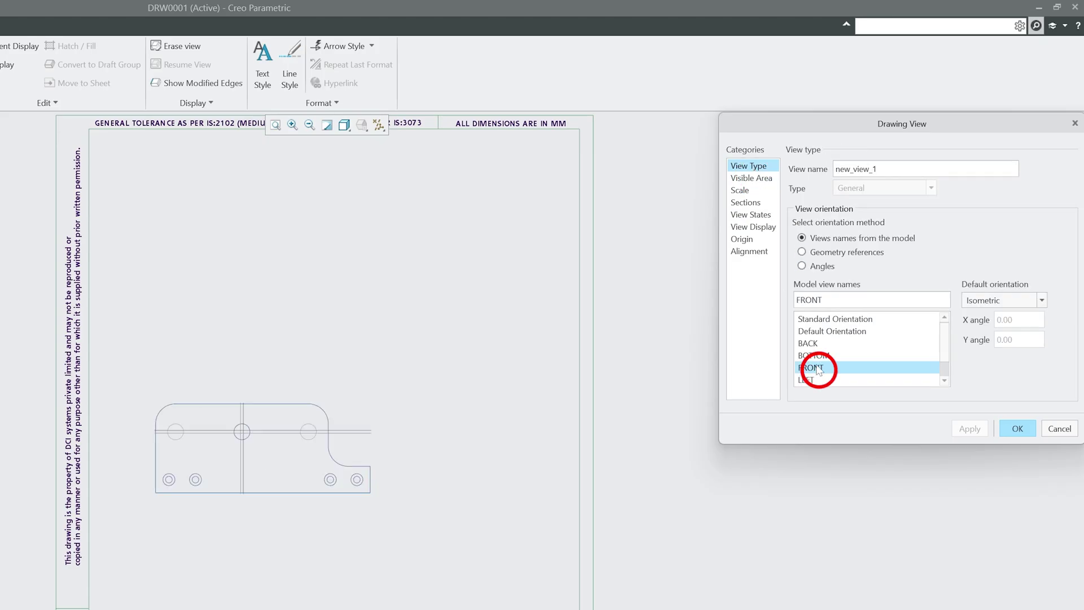
pyautogui.click(1018, 429)
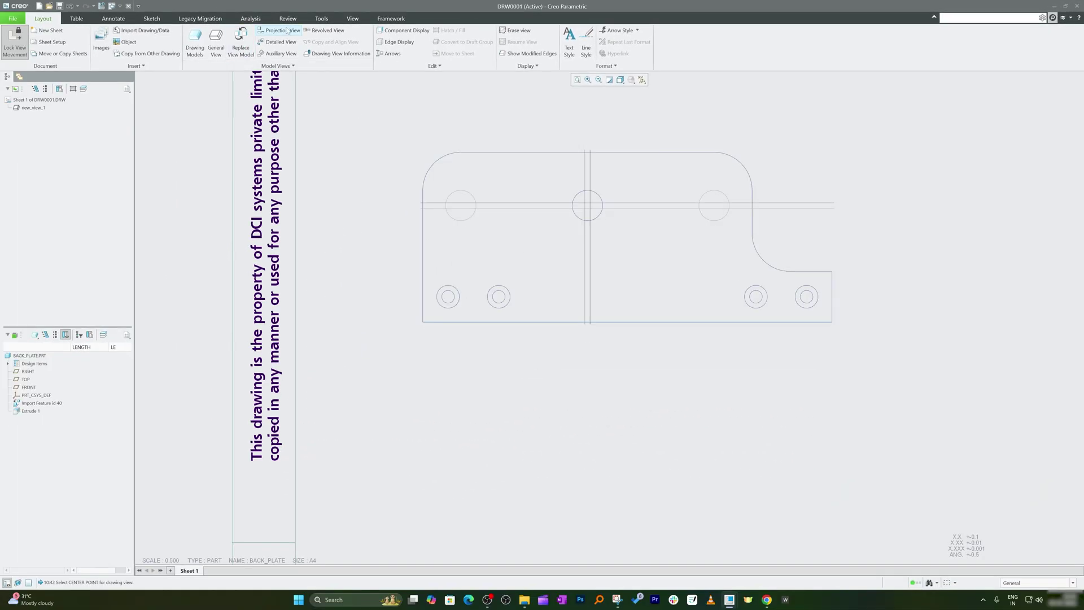
# Show model annotations on the front view, keeping the 20.58 dimension.
pyautogui.click(497, 146)
pyautogui.click(517, 106)
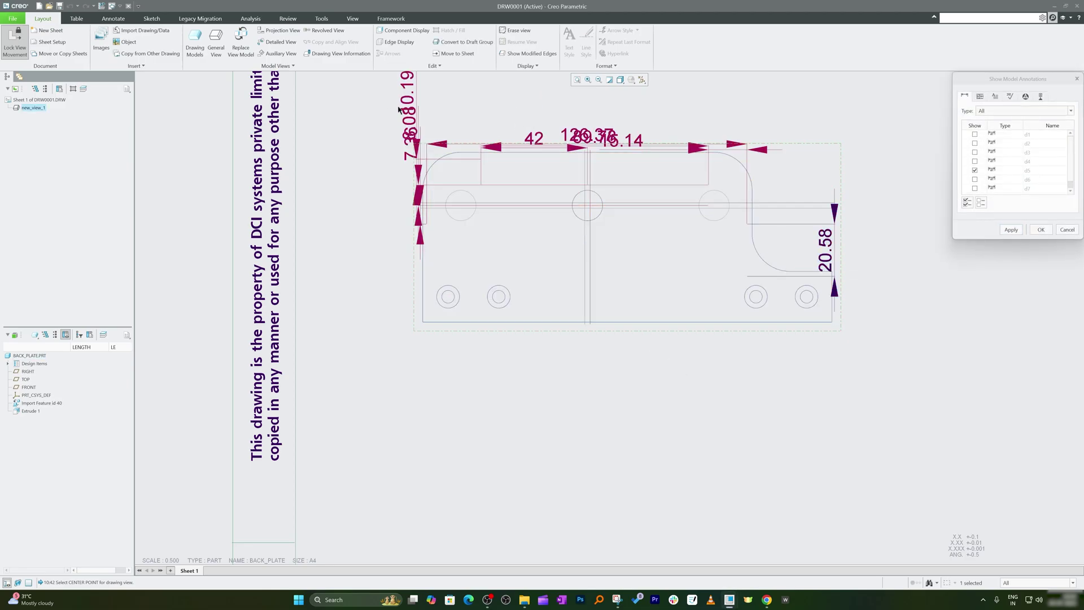
pyautogui.middleClick(870, 248)
pyautogui.scroll(8, 870, 246)
pyautogui.scroll(-3, 801, 237)
pyautogui.click(837, 308)
pyautogui.scroll(-6, 825, 294)
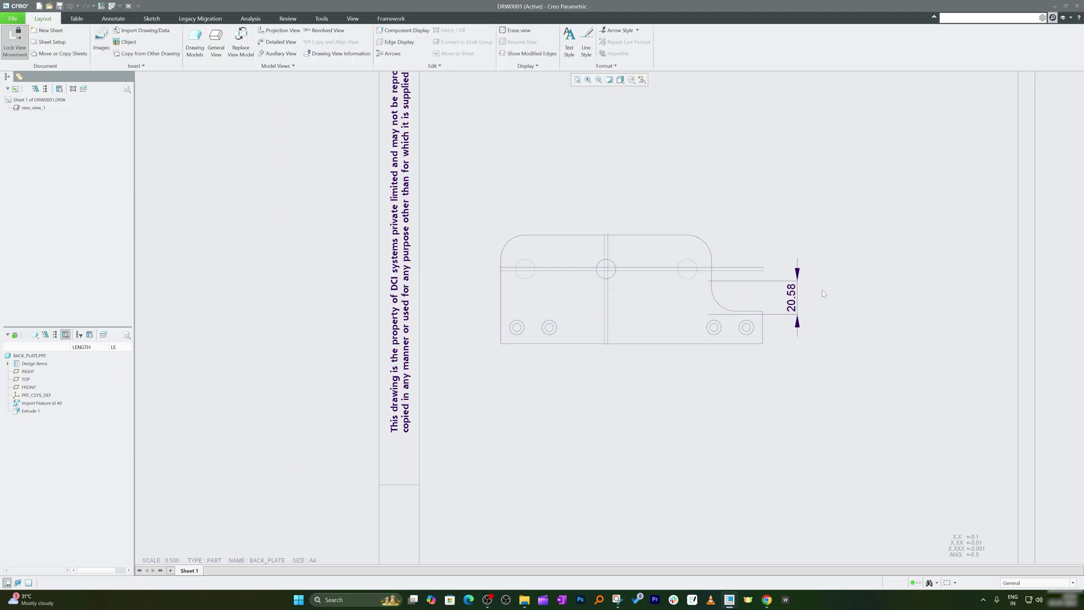
# Add a 161.5 dimension below the bottom edge and confirm its font is Arial WGL.
pyautogui.click(250, 19)
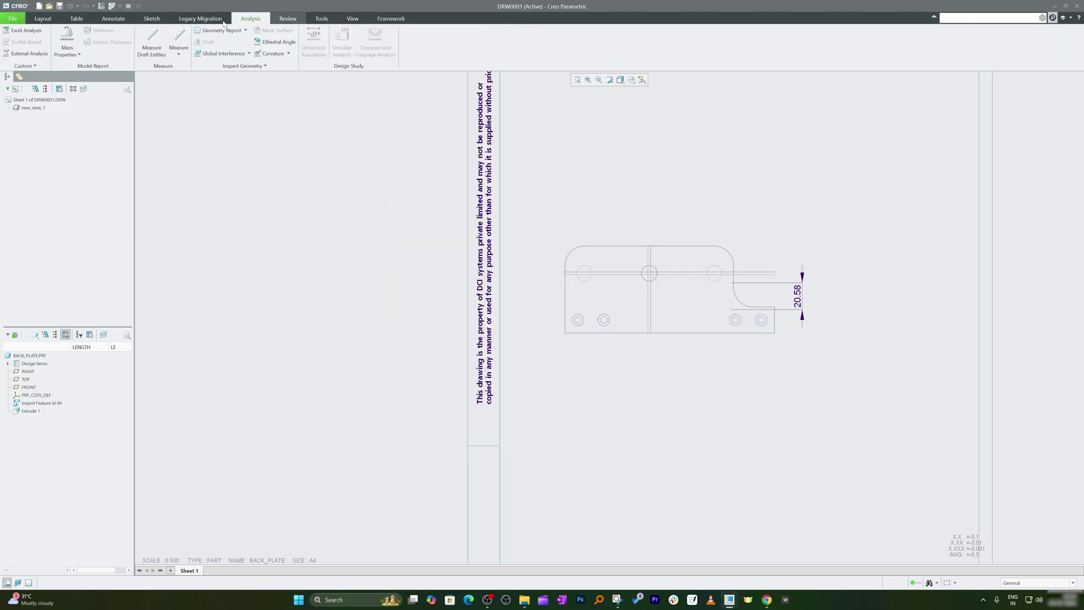
pyautogui.click(113, 19)
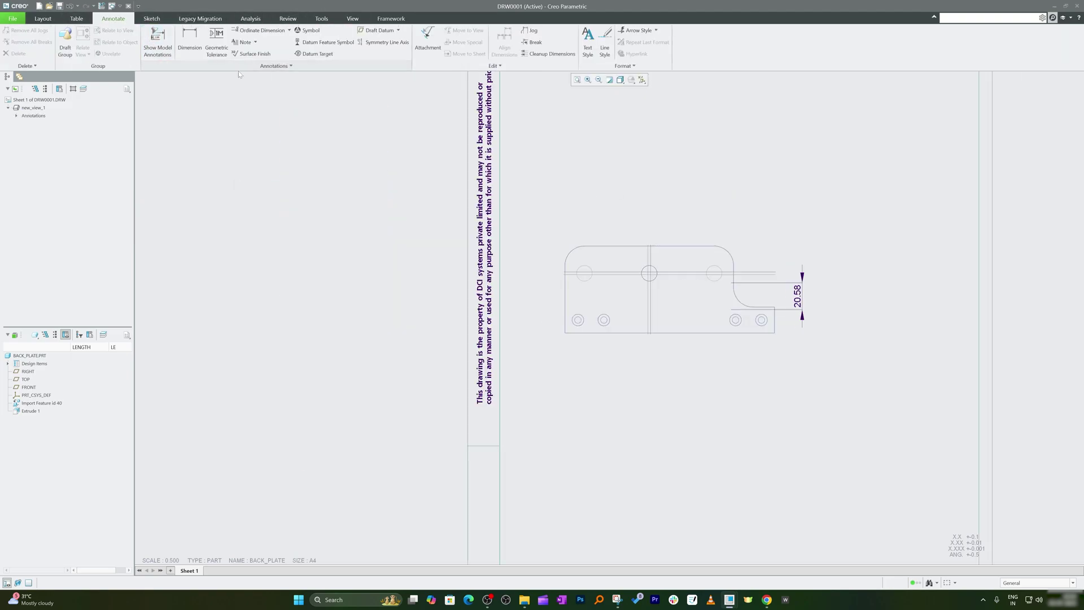
pyautogui.click(193, 42)
pyautogui.click(672, 332)
pyautogui.middleClick(674, 346)
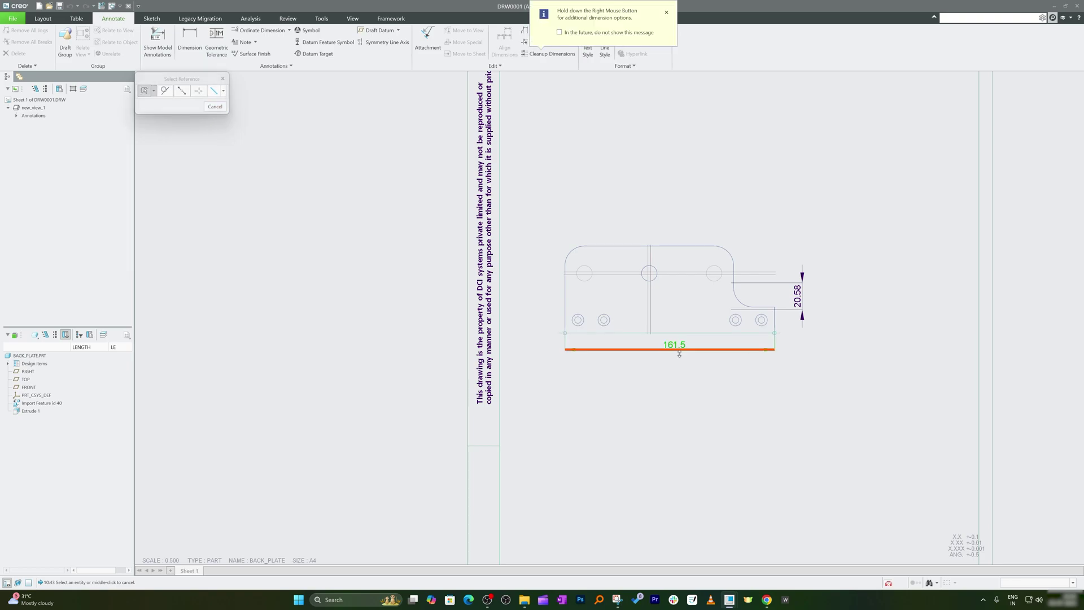
pyautogui.click(215, 106)
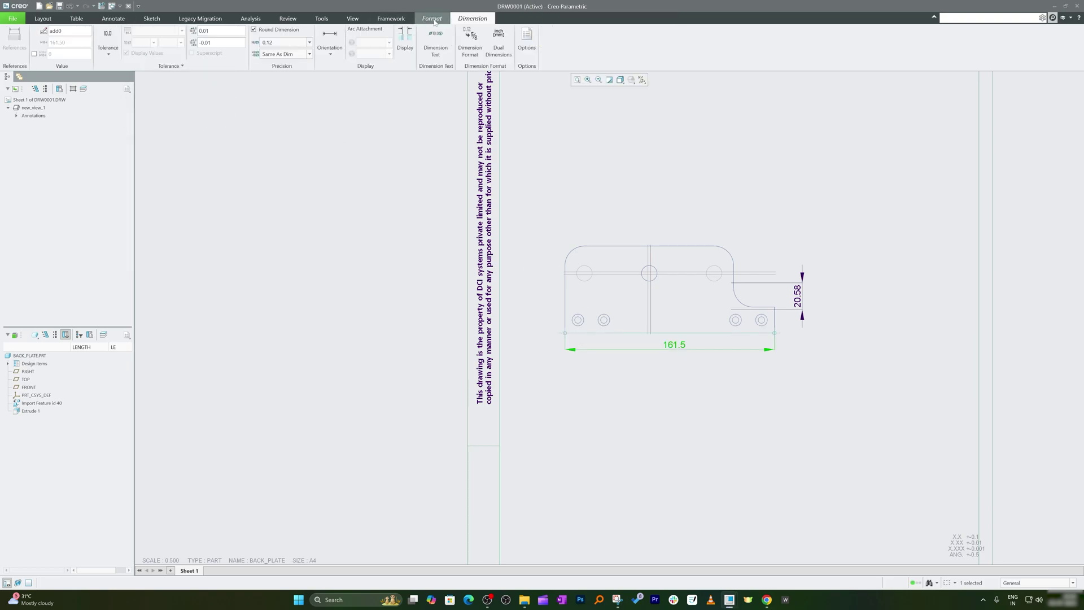
pyautogui.click(70, 31)
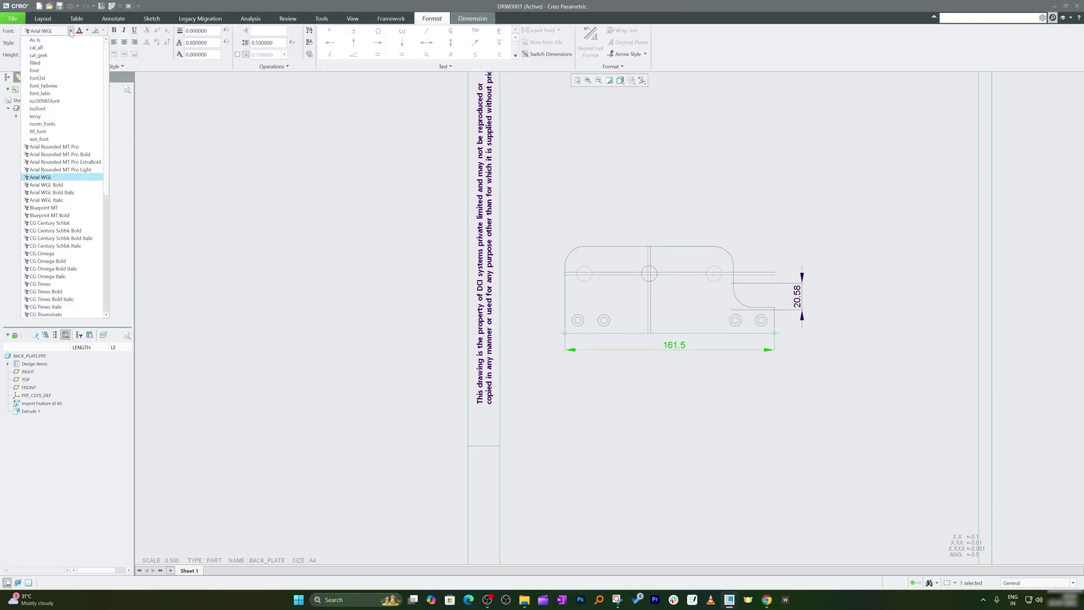
pyautogui.click(70, 31)
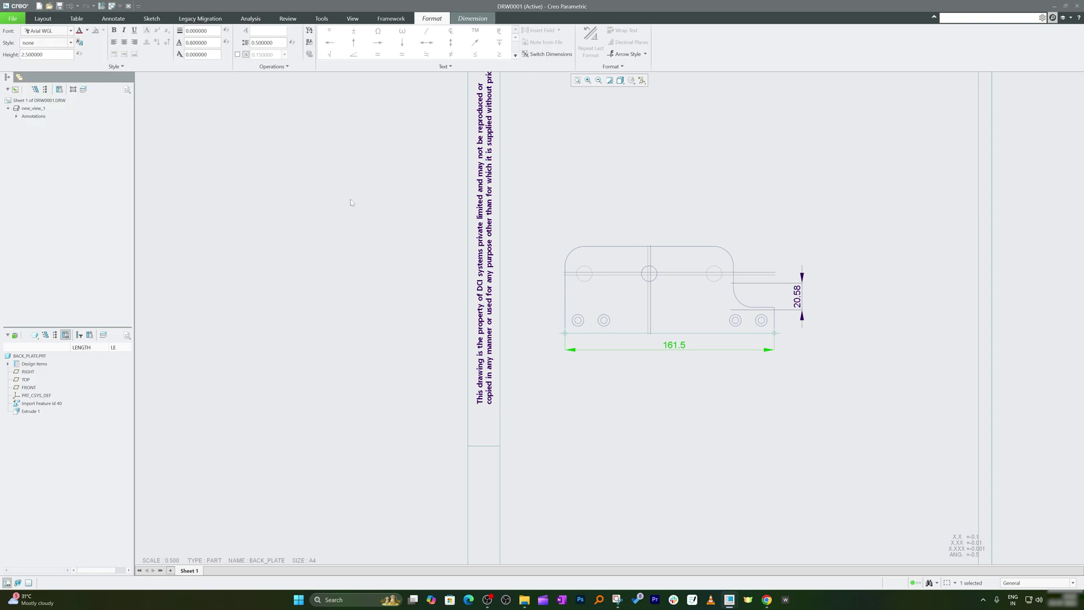